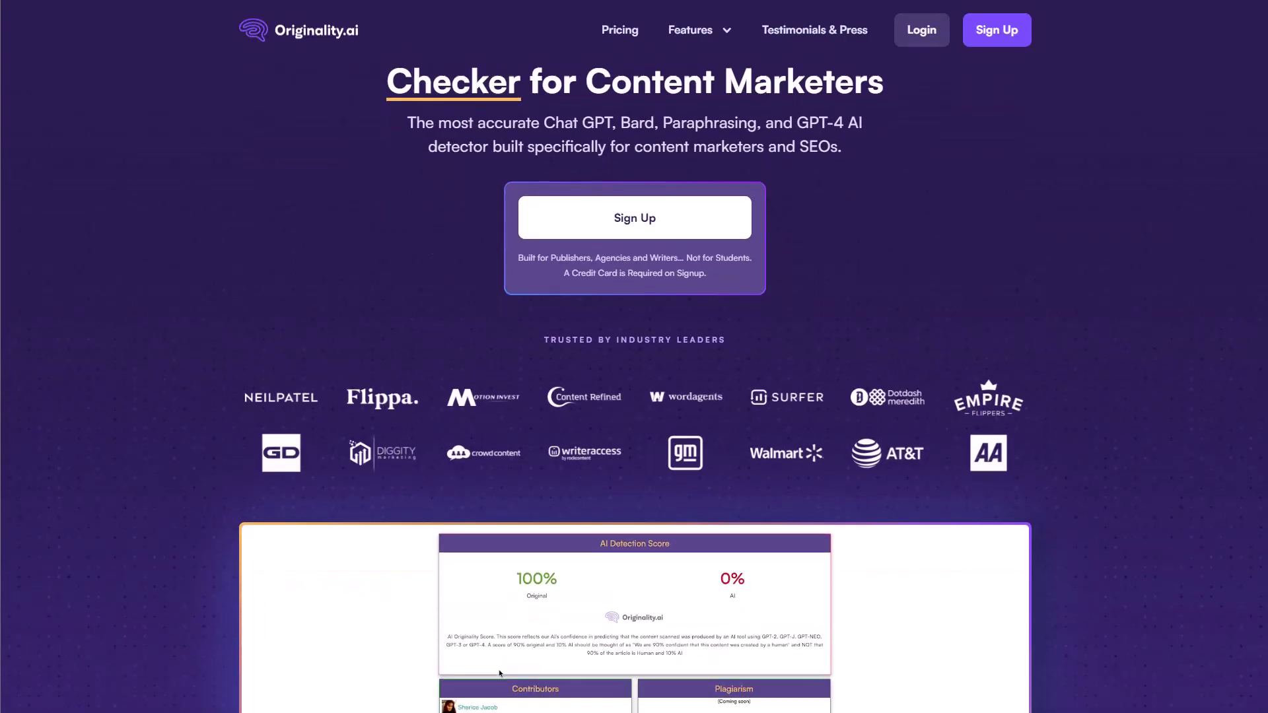
{"action": "scroll", "coordinate": [501, 467], "scroll_direction": "down", "scroll_amount": 3}
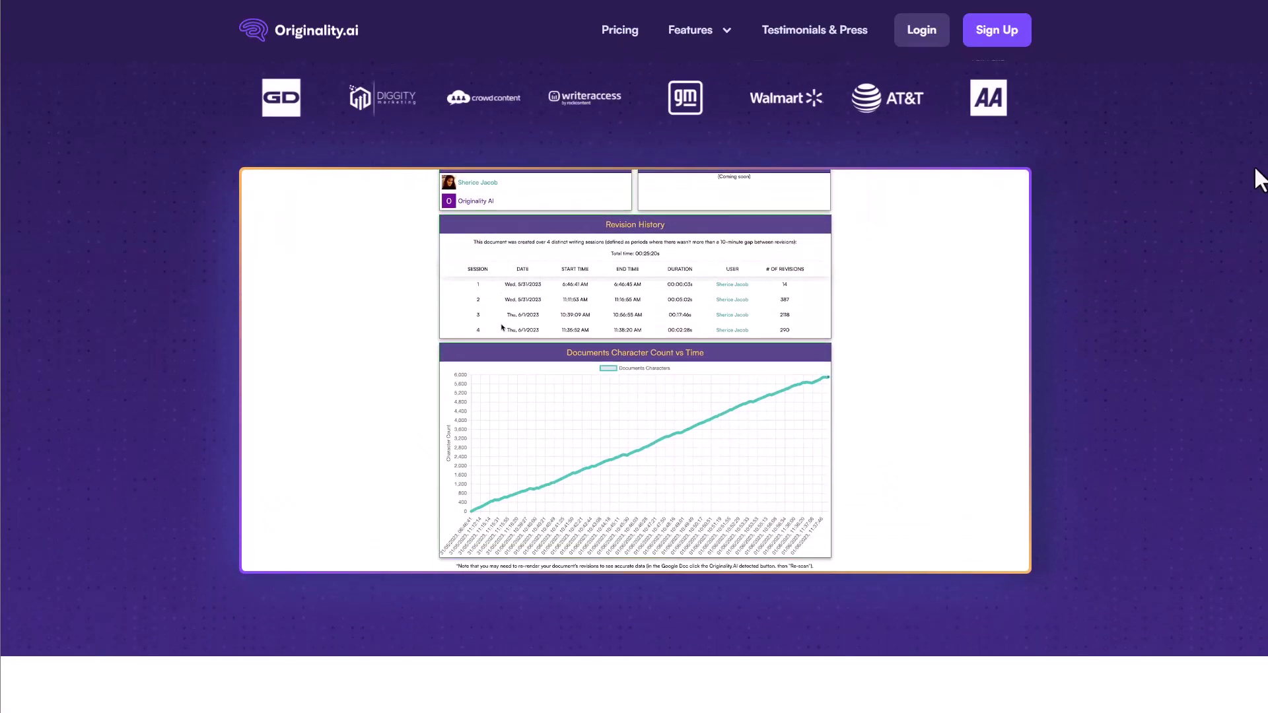
{"action": "left_click_drag", "start_coordinate": [1255, 198], "coordinate": [1249, 253]}
{"action": "scroll", "coordinate": [1247, 253], "scroll_direction": "down", "scroll_amount": 3}
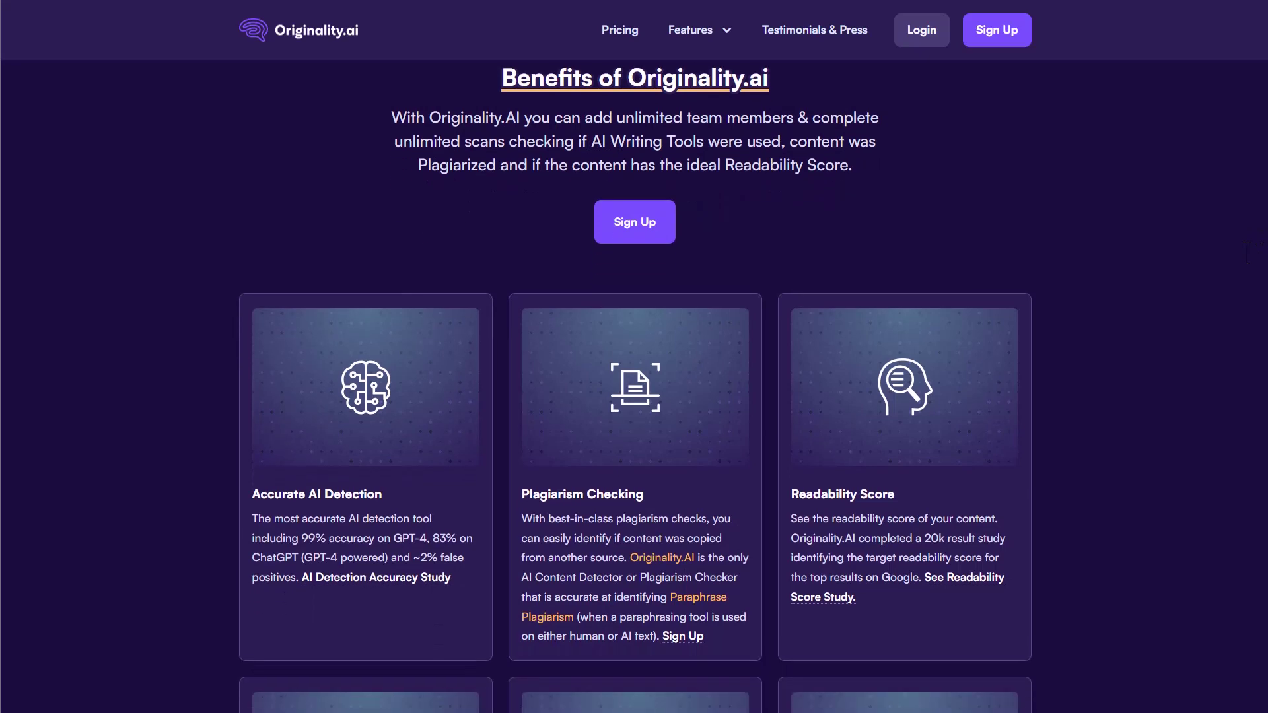
{"action": "scroll", "coordinate": [1247, 253], "scroll_direction": "down", "scroll_amount": 1}
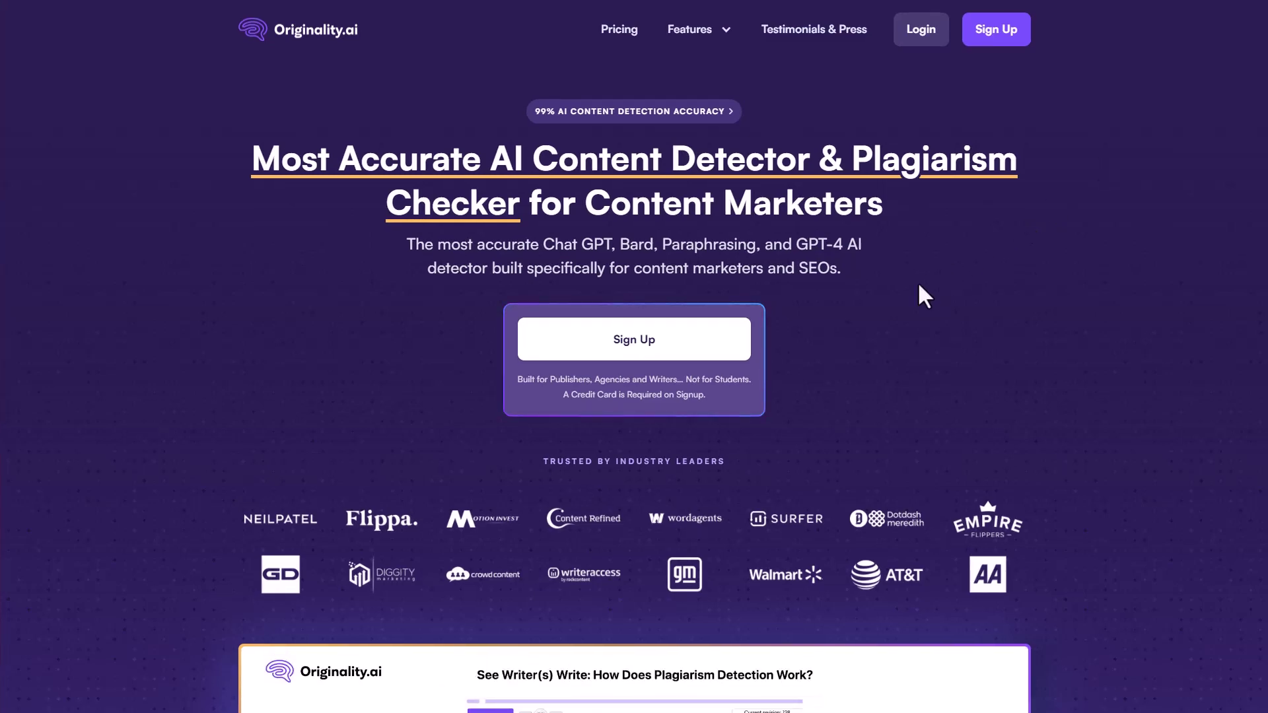
- View the sign-up form, then go to the ReliaBills 'How Much Does Dog Grooming Cost In 2023?' article
{"action": "left_click", "coordinate": [634, 350]}
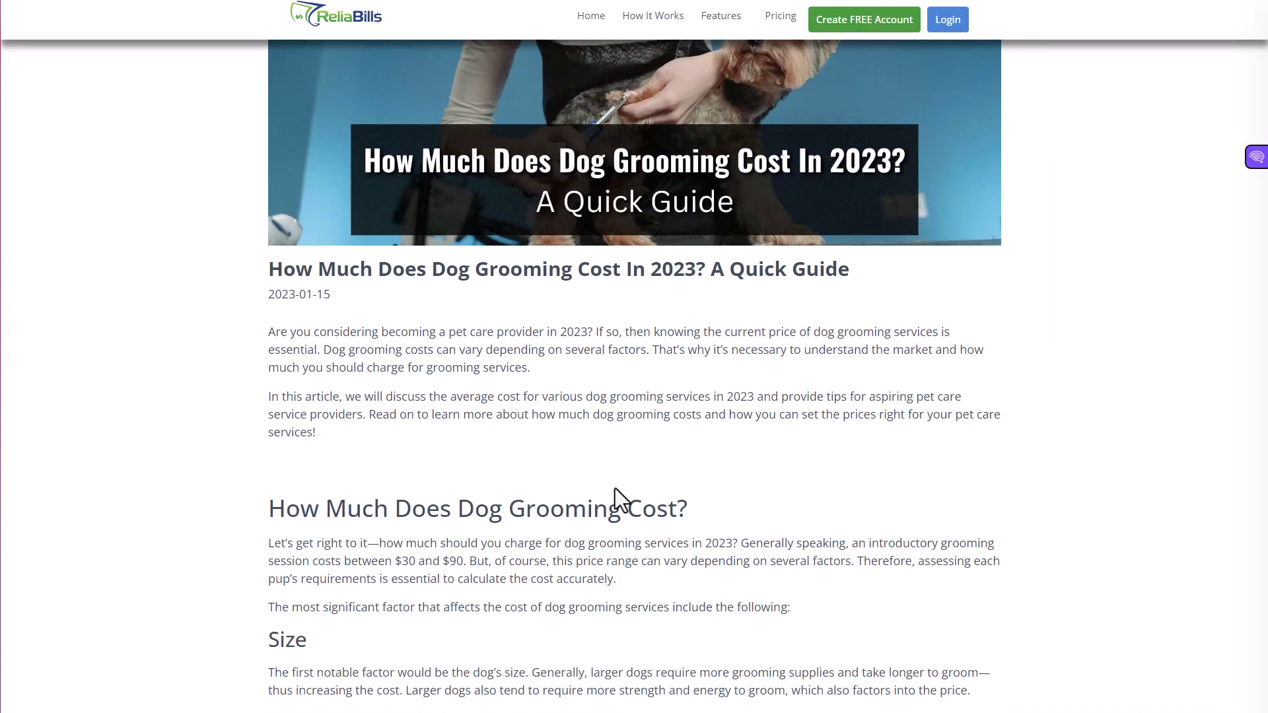
- Paste the dog grooming article's first two paragraphs into the Originality.ai extension's scan box
{"action": "left_click", "coordinate": [1256, 160]}
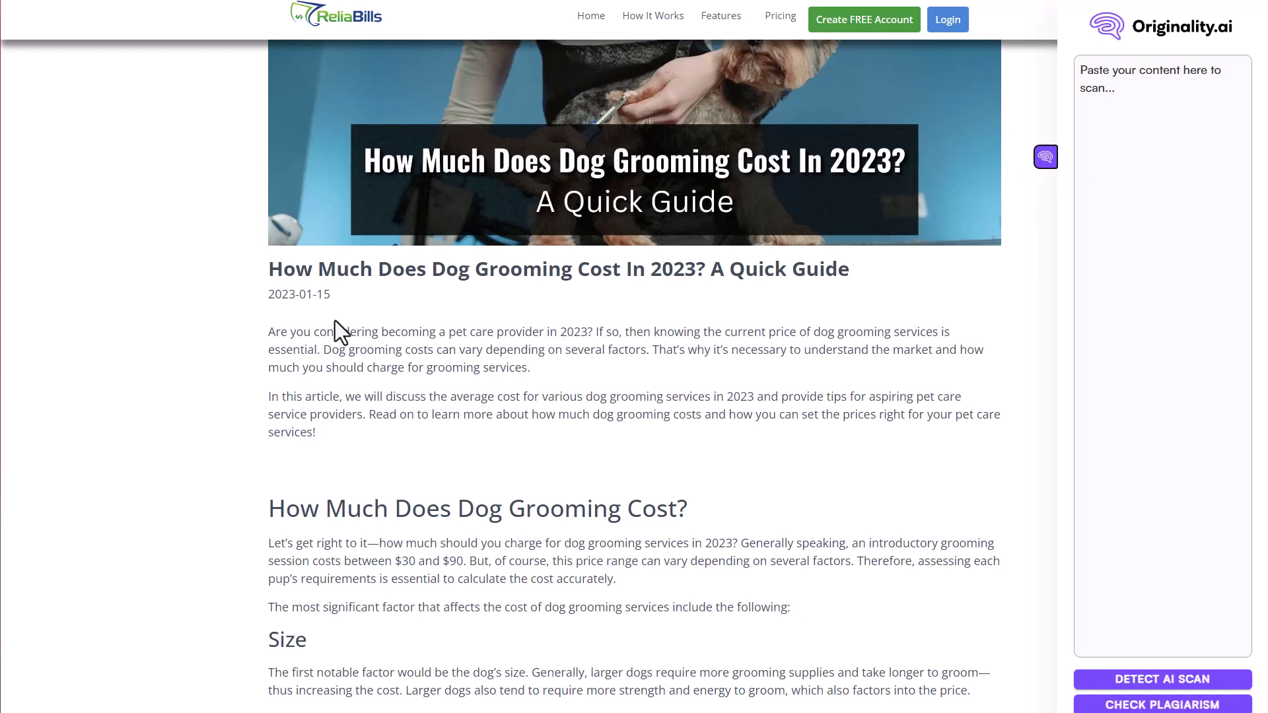
{"action": "left_click_drag", "start_coordinate": [270, 334], "coordinate": [338, 431]}
{"action": "key", "text": "ctrl+c"}
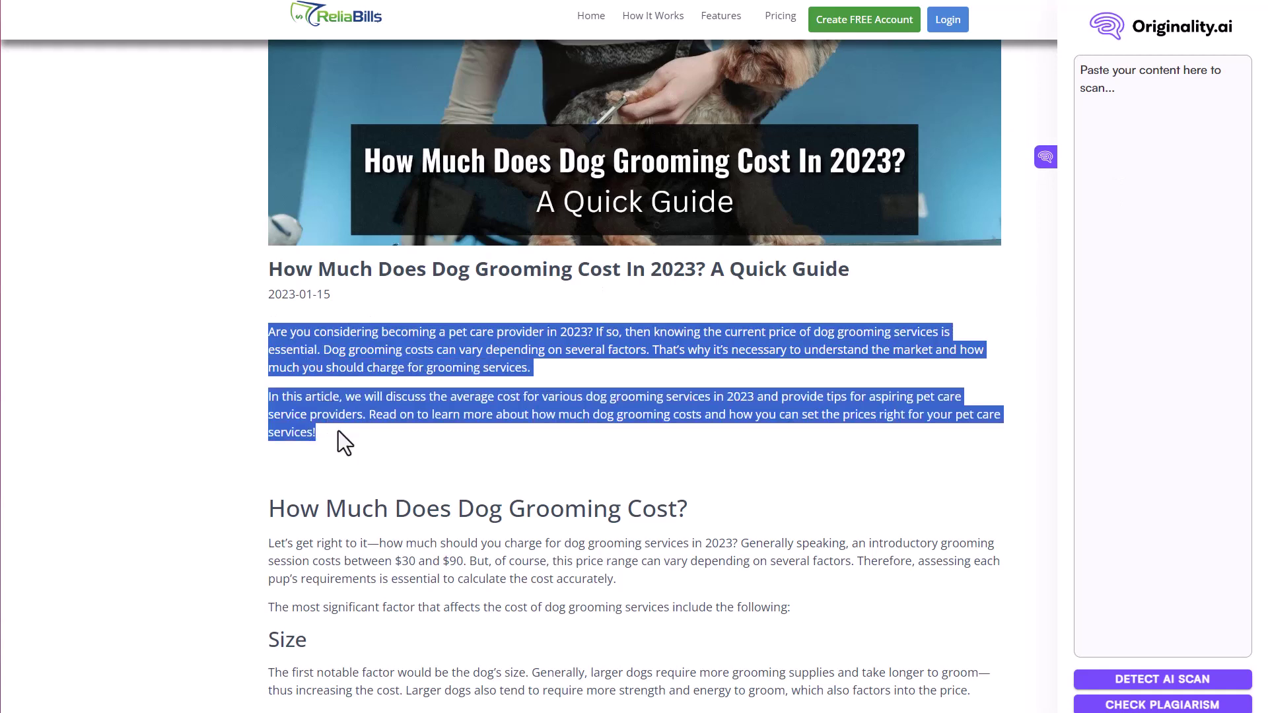
{"action": "left_click", "coordinate": [1111, 248]}
{"action": "key", "text": "ctrl+v"}
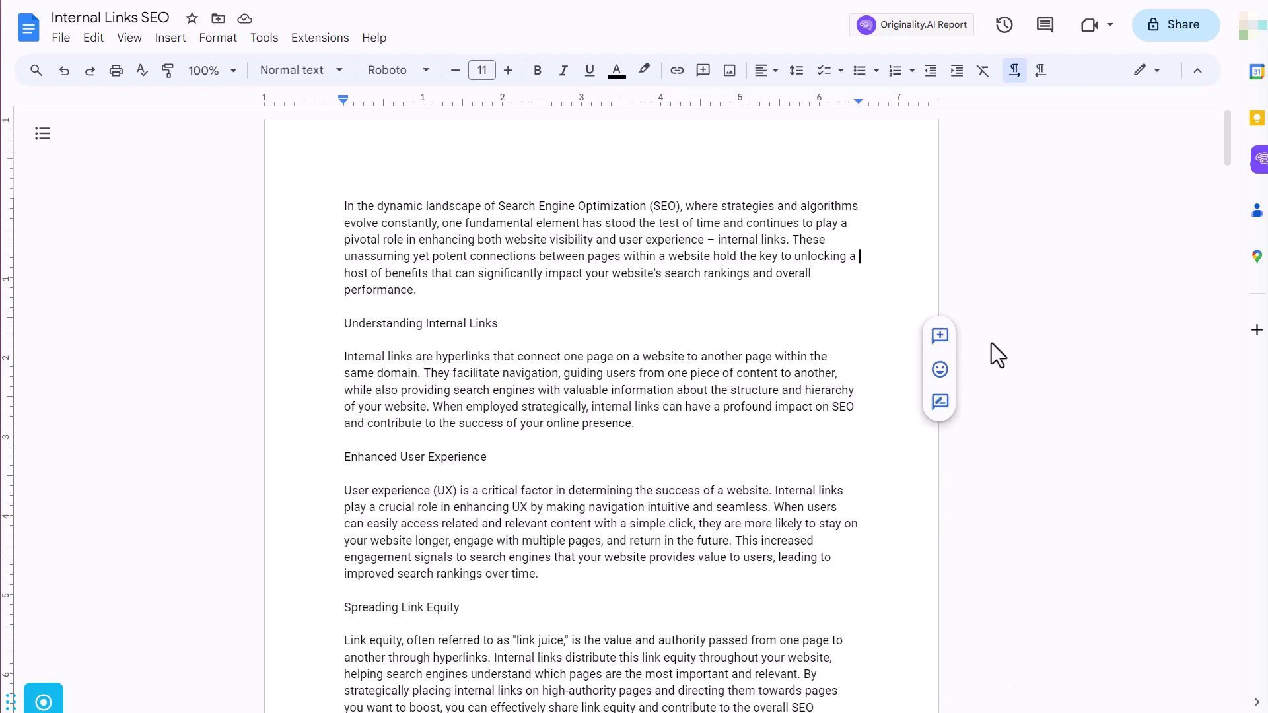
- Generate an Originality.ai report for the Internal Links SEO Google Doc
{"action": "left_click", "coordinate": [910, 26]}
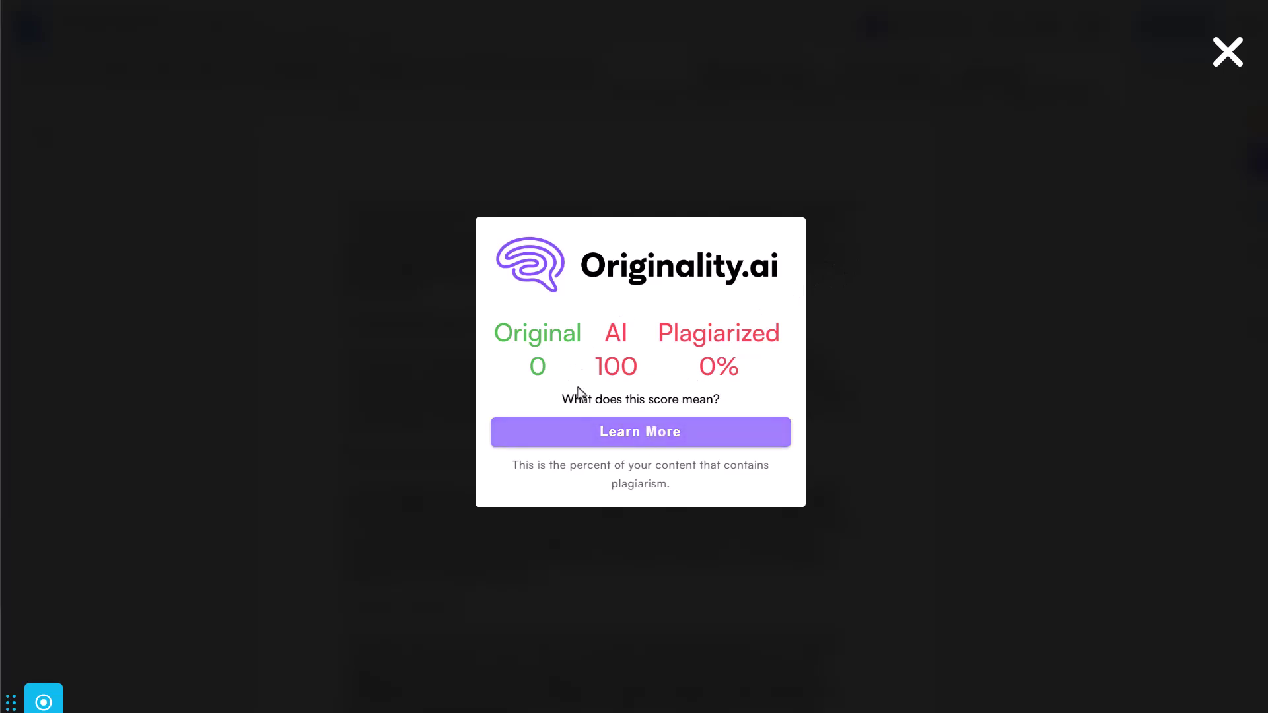
- Close the 100 AI, 0% plagiarized score popup to reach the Originality.ai dashboard
{"action": "left_click", "coordinate": [558, 534]}
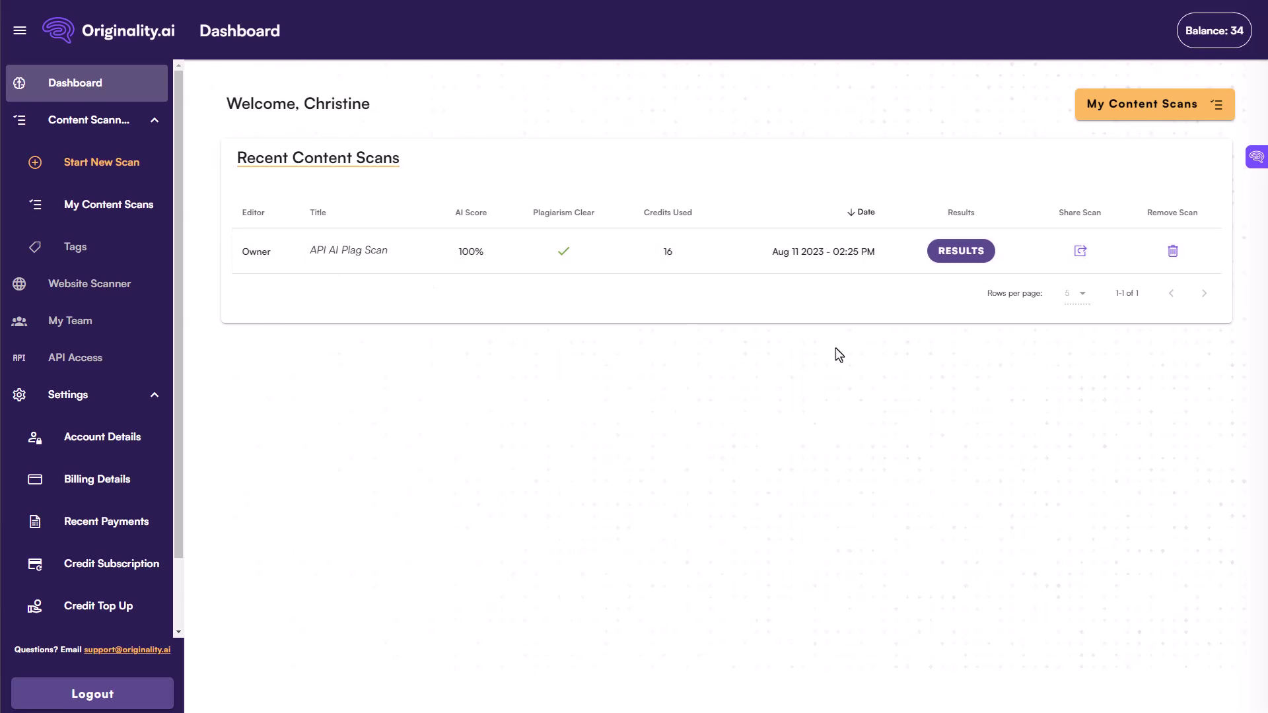
- Open the API AI Plag Scan results and scroll through the 773 red-highlighted AI words
{"action": "left_click", "coordinate": [984, 251]}
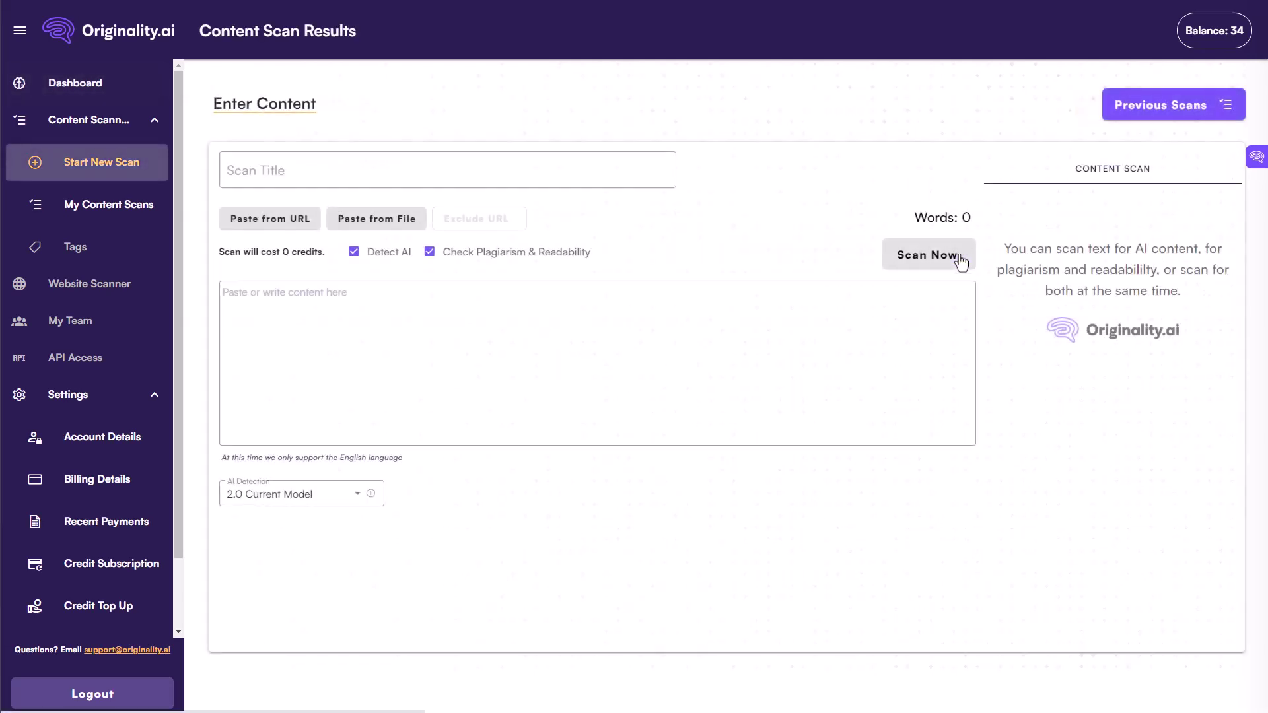
{"action": "left_click", "coordinate": [425, 173]}
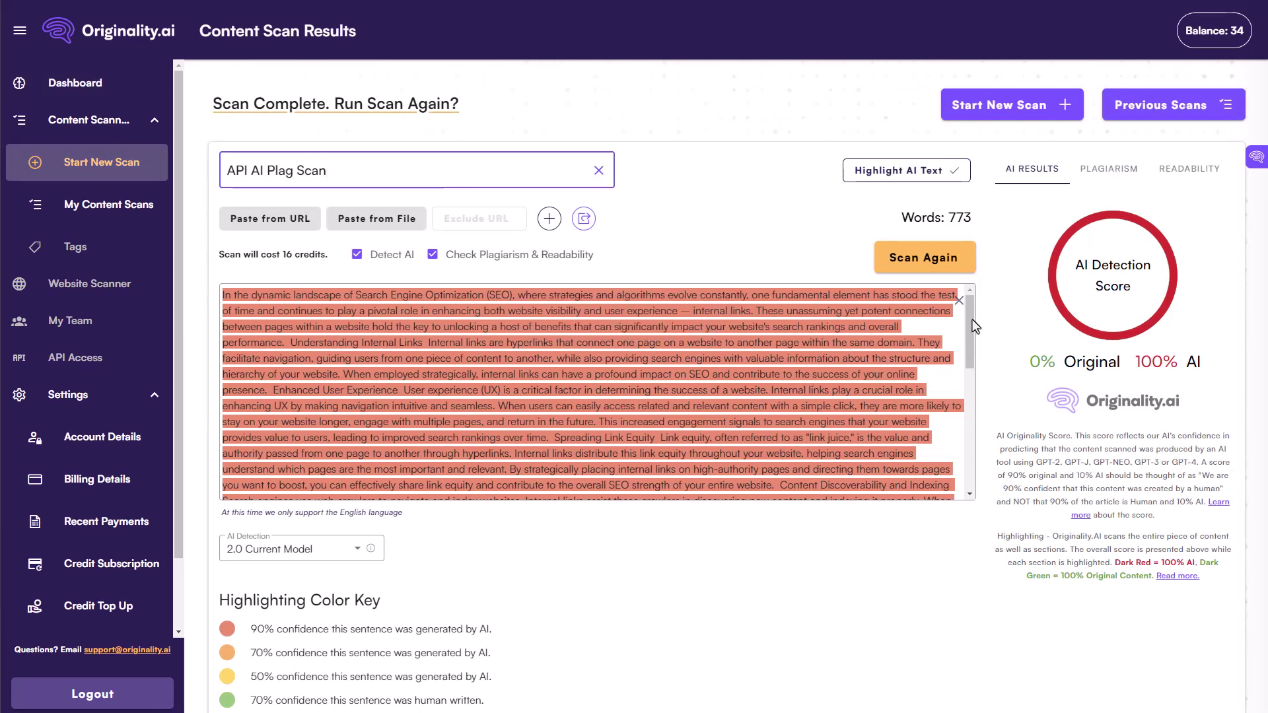
{"action": "left_click_drag", "start_coordinate": [975, 328], "coordinate": [976, 449]}
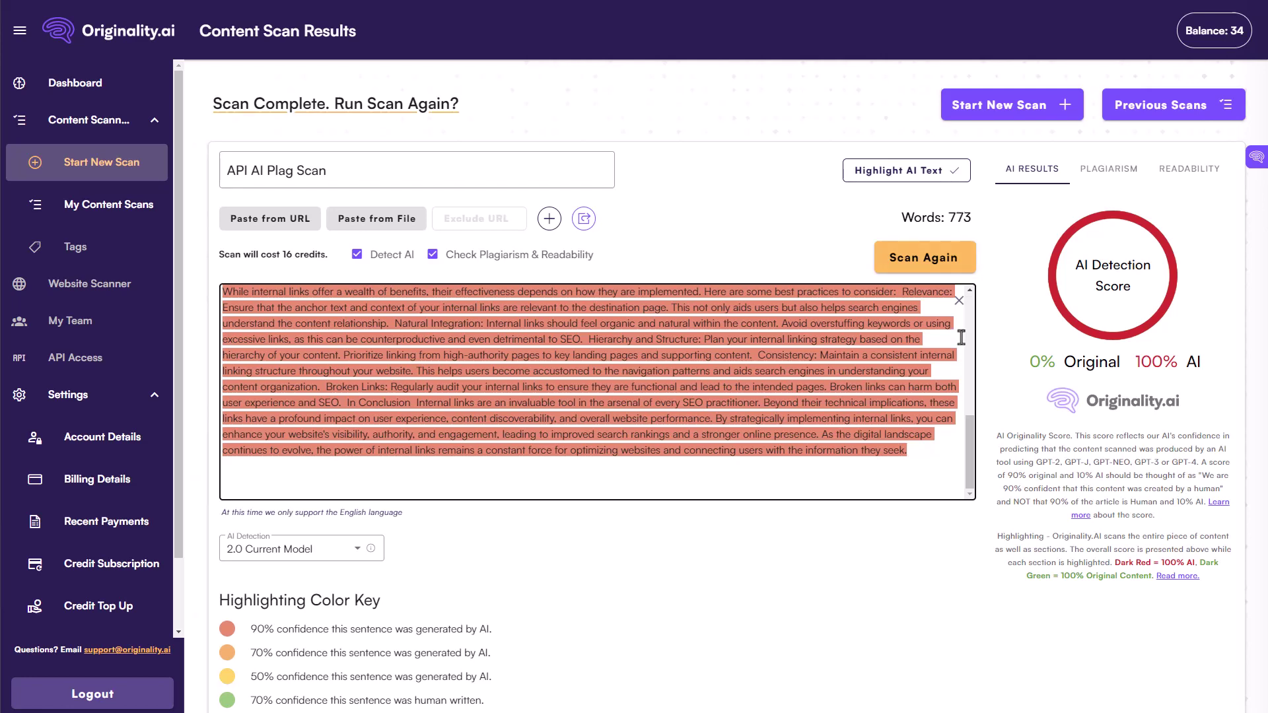
{"action": "left_click_drag", "start_coordinate": [975, 452], "coordinate": [967, 323]}
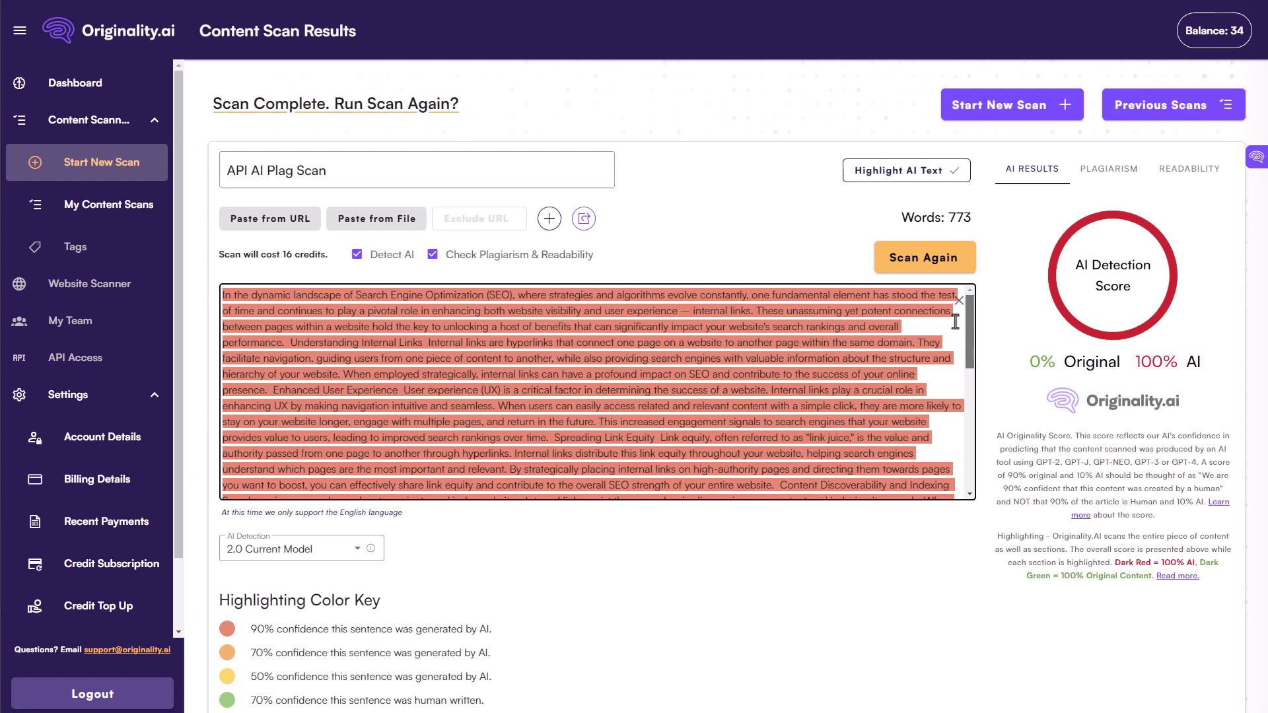
{"action": "mouse_move", "coordinate": [437, 390]}
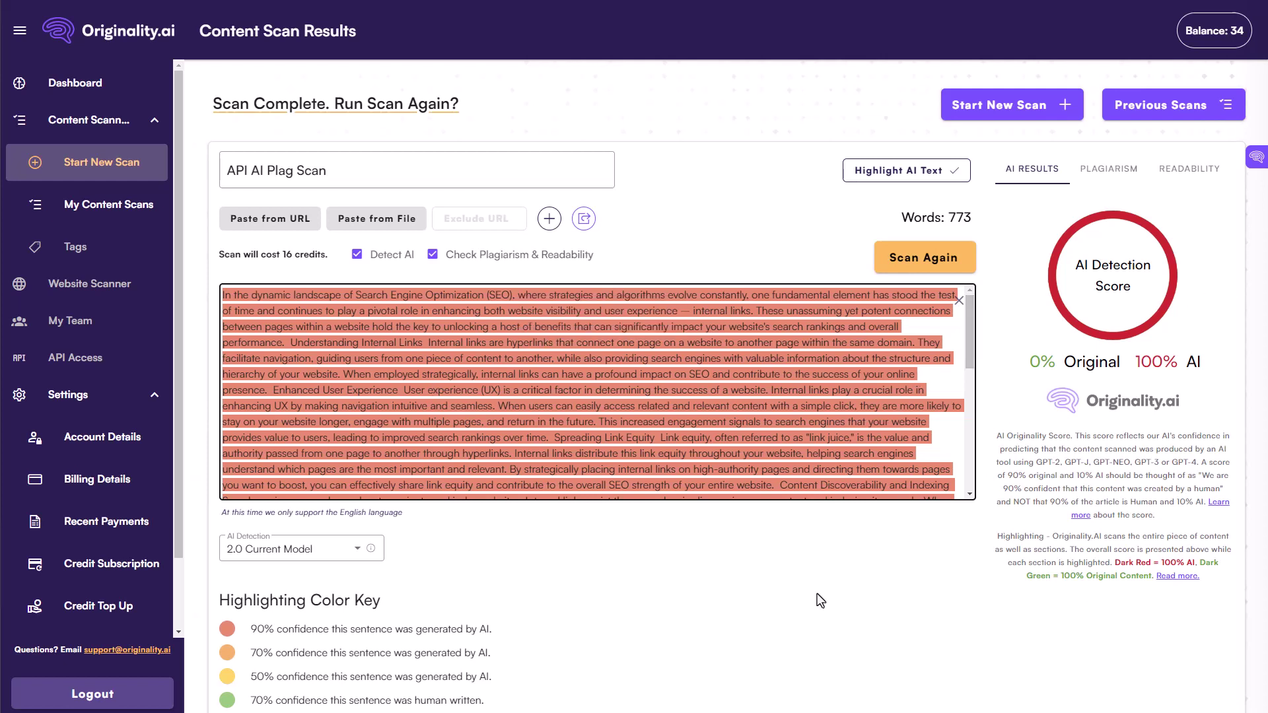
{"action": "scroll", "coordinate": [809, 605], "scroll_direction": "down", "scroll_amount": 2}
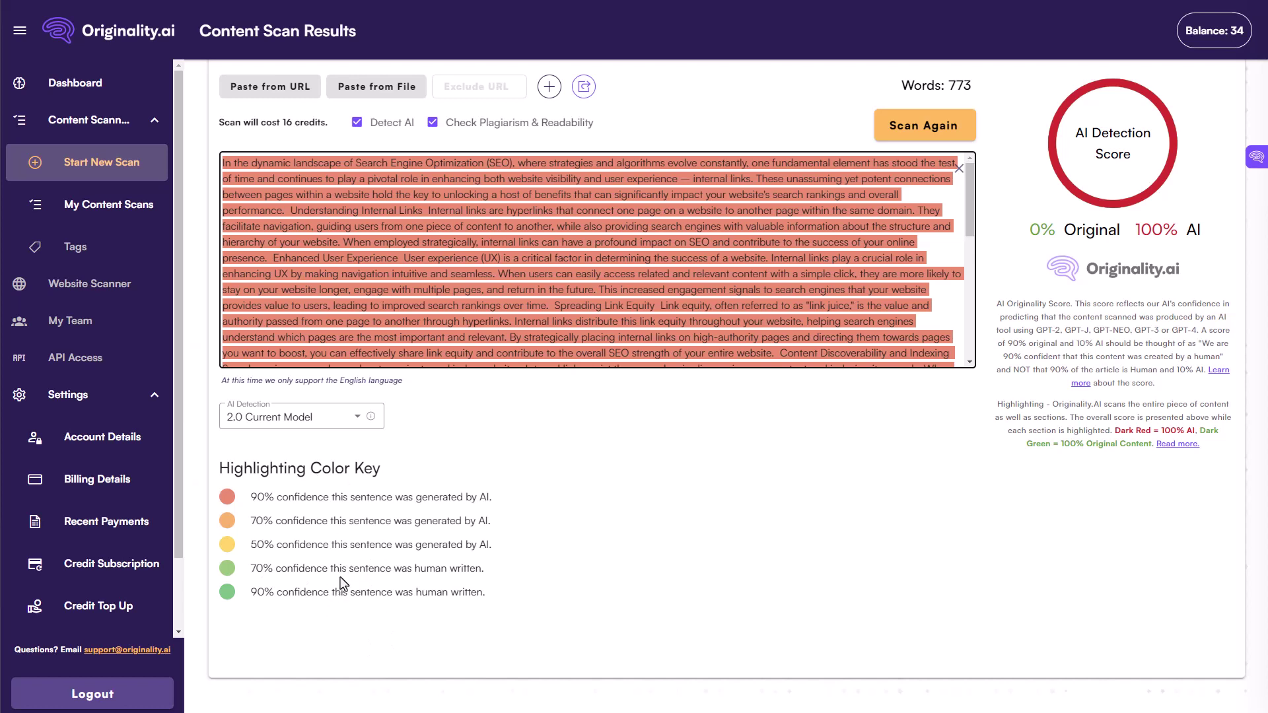
{"action": "scroll", "coordinate": [593, 487], "scroll_direction": "up", "scroll_amount": 1}
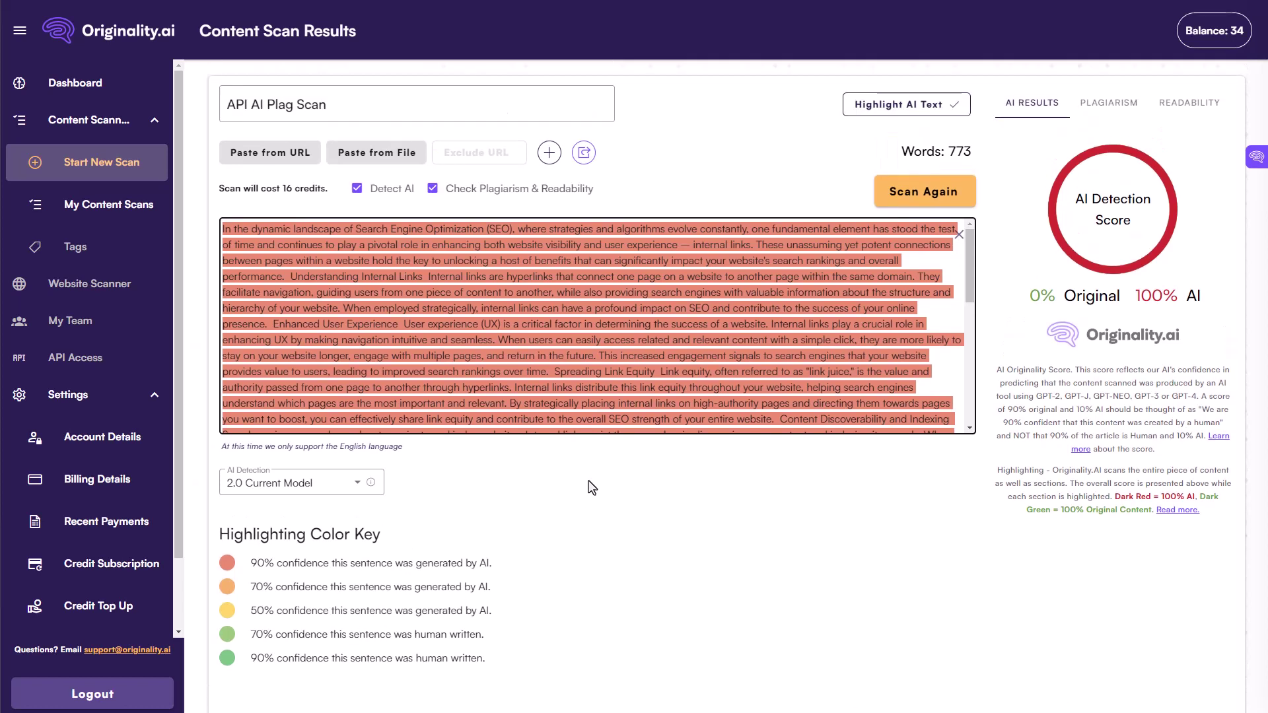
{"action": "scroll", "coordinate": [593, 487], "scroll_direction": "up", "scroll_amount": 1}
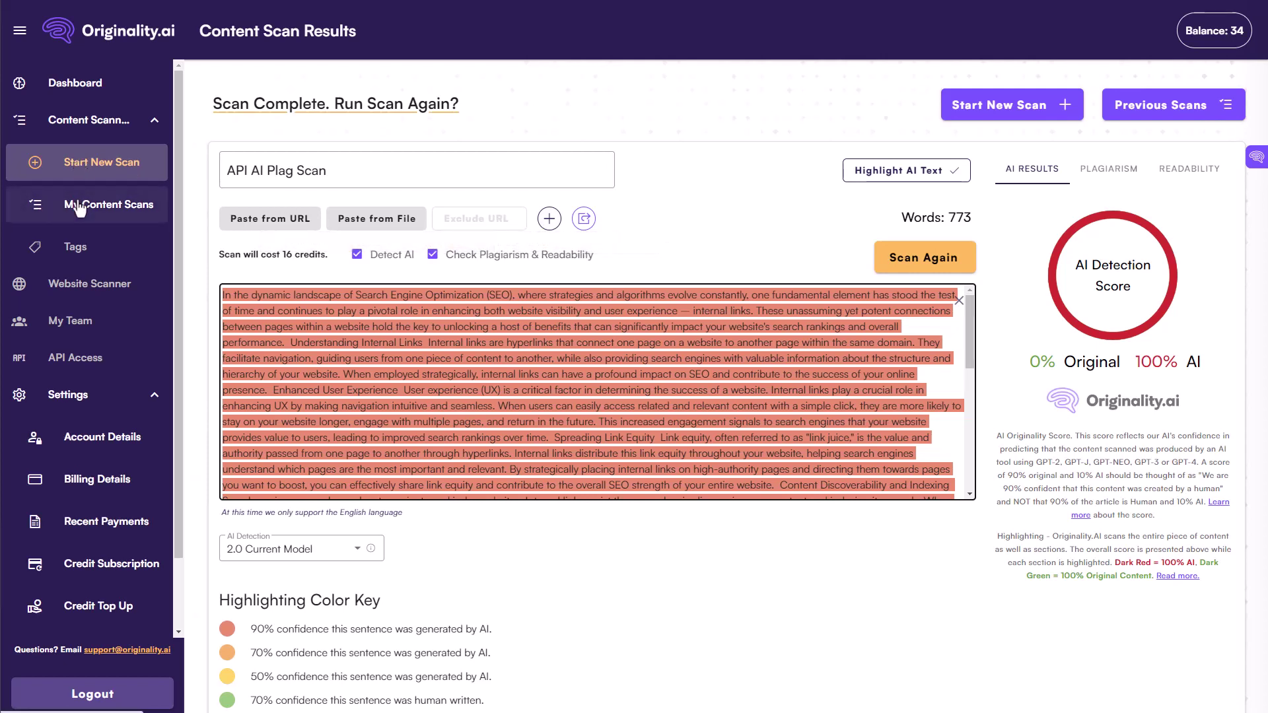
- Start a new blank content scan from the Start New Scan sidebar entry
{"action": "left_click", "coordinate": [775, 134]}
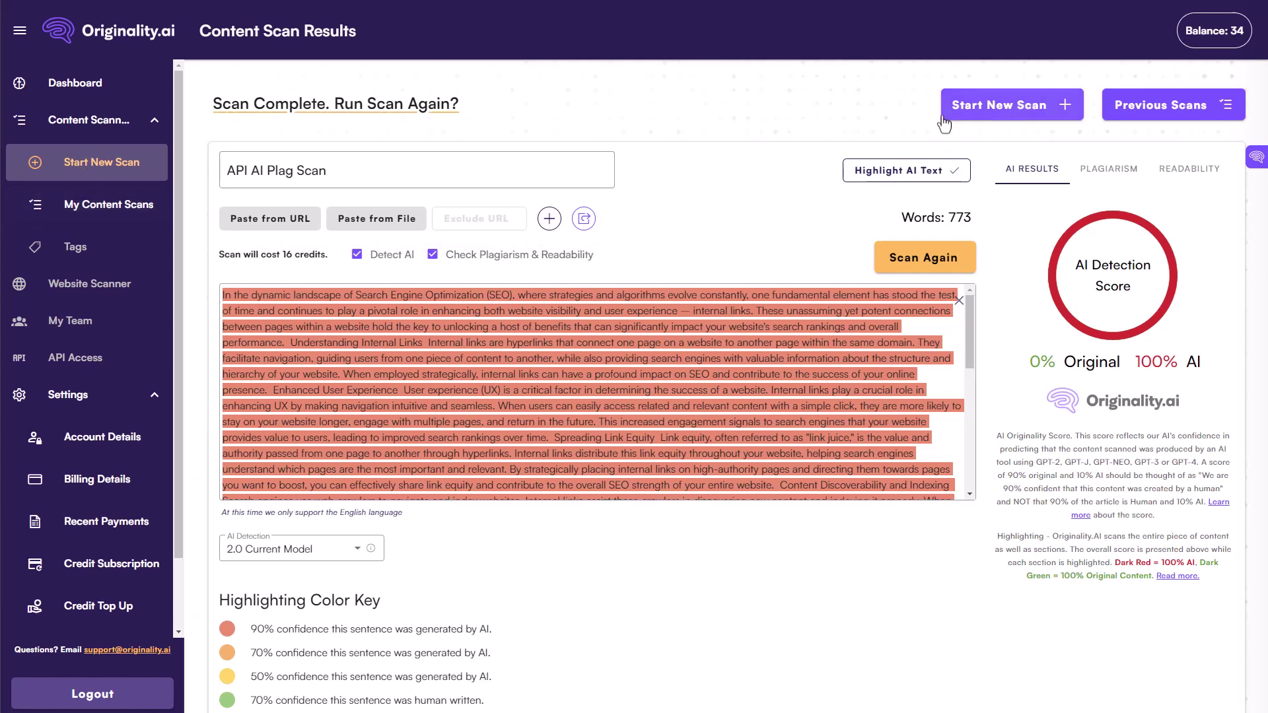
{"action": "left_click", "coordinate": [87, 173]}
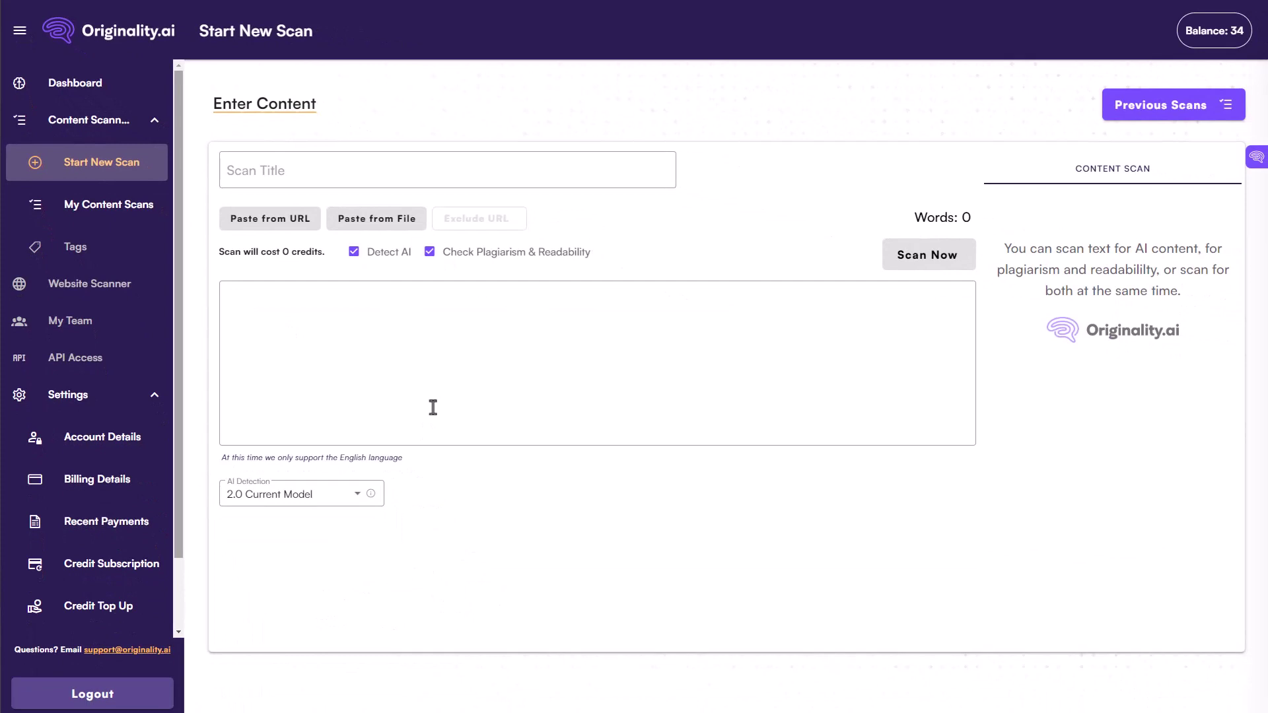
- Paste the Arizona cabins article and leave only Detect AI on, plagiarism and readability off
{"action": "key", "text": "ctrl+v"}
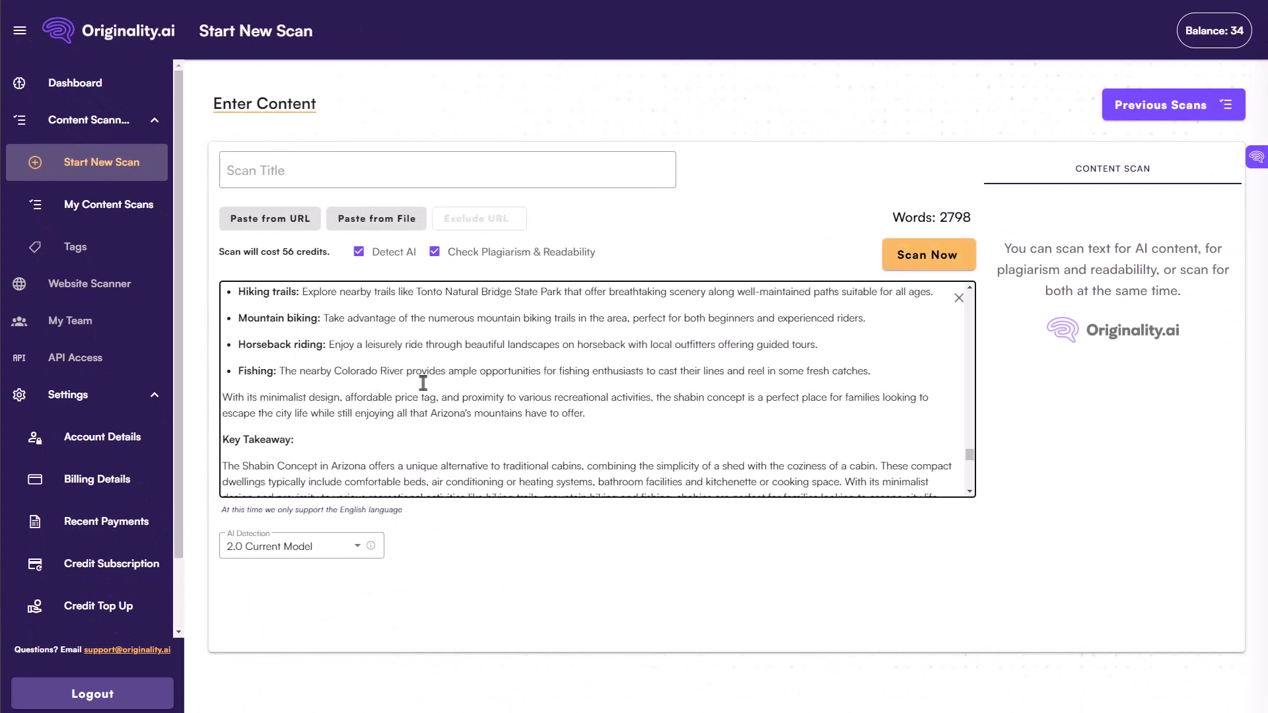
{"action": "left_click", "coordinate": [358, 253]}
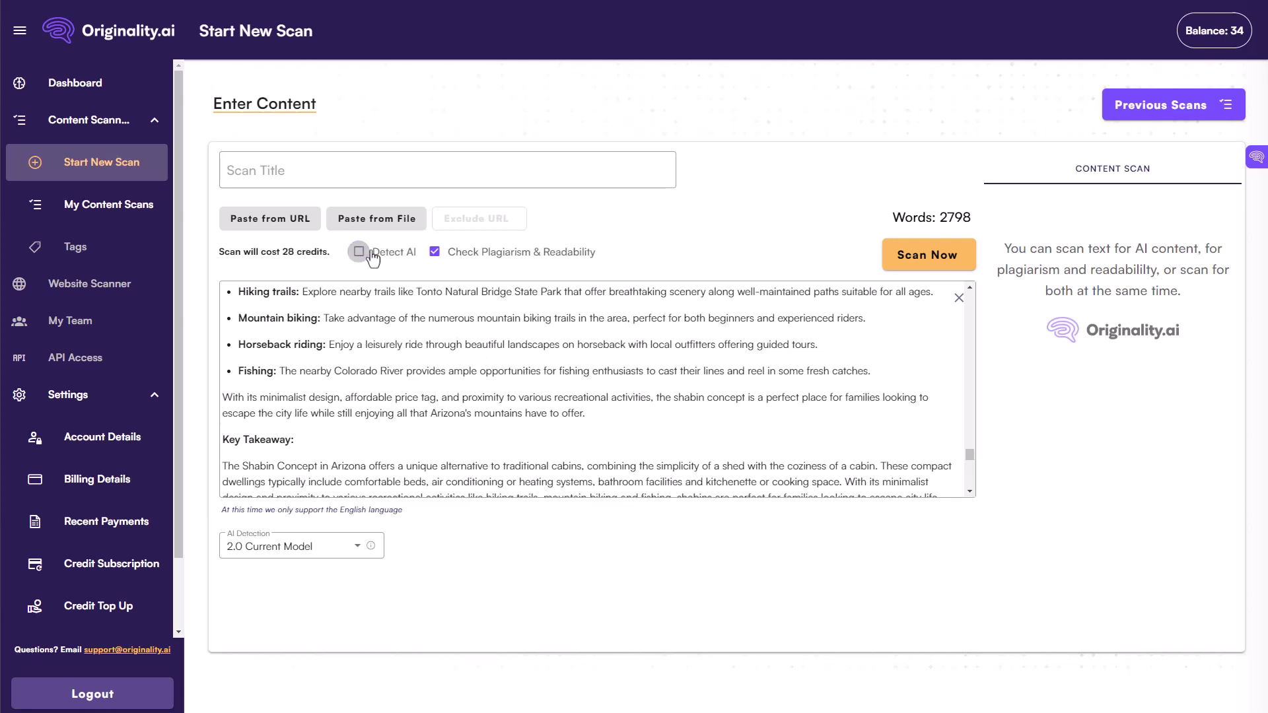
{"action": "left_click", "coordinate": [432, 255]}
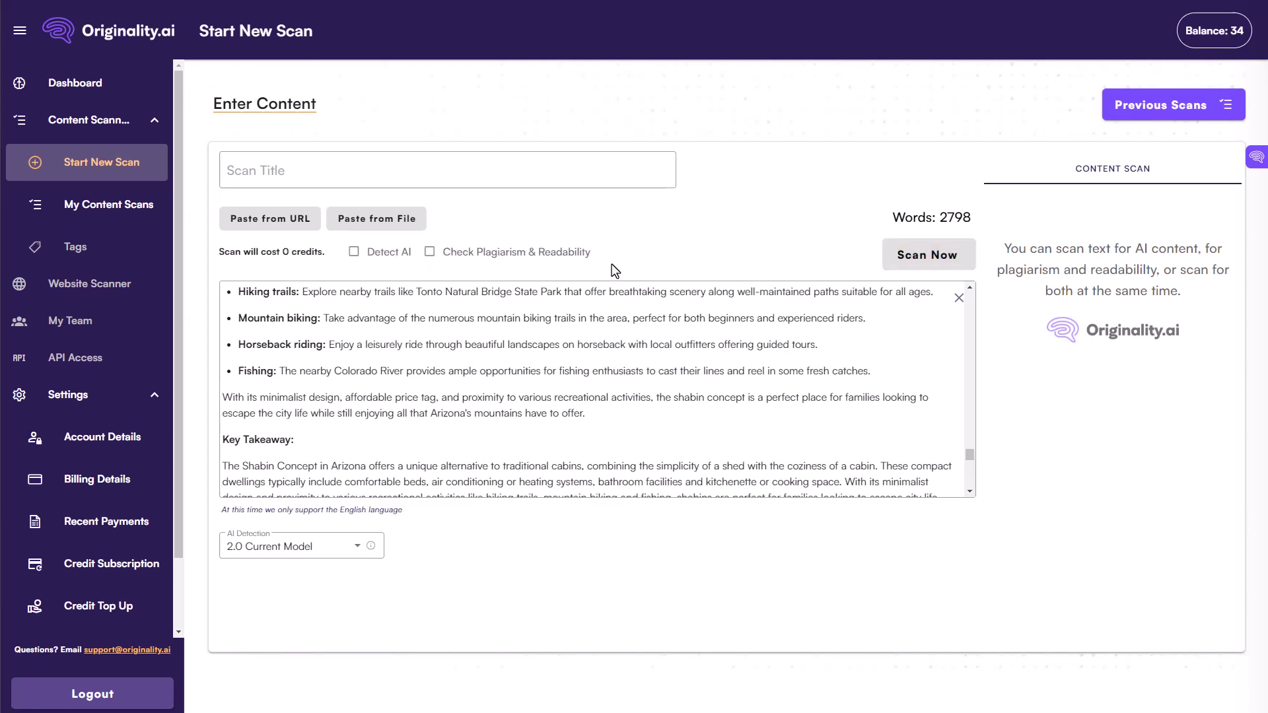
{"action": "left_click", "coordinate": [355, 254]}
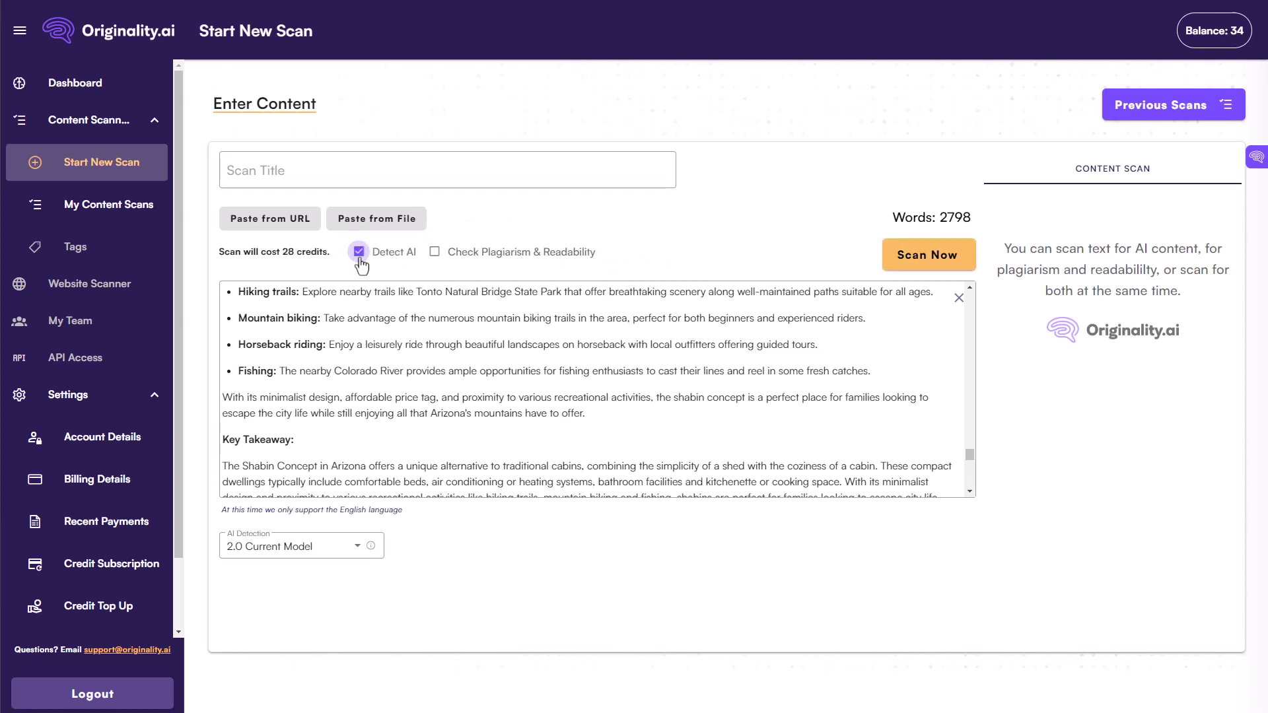
{"action": "left_click", "coordinate": [434, 252]}
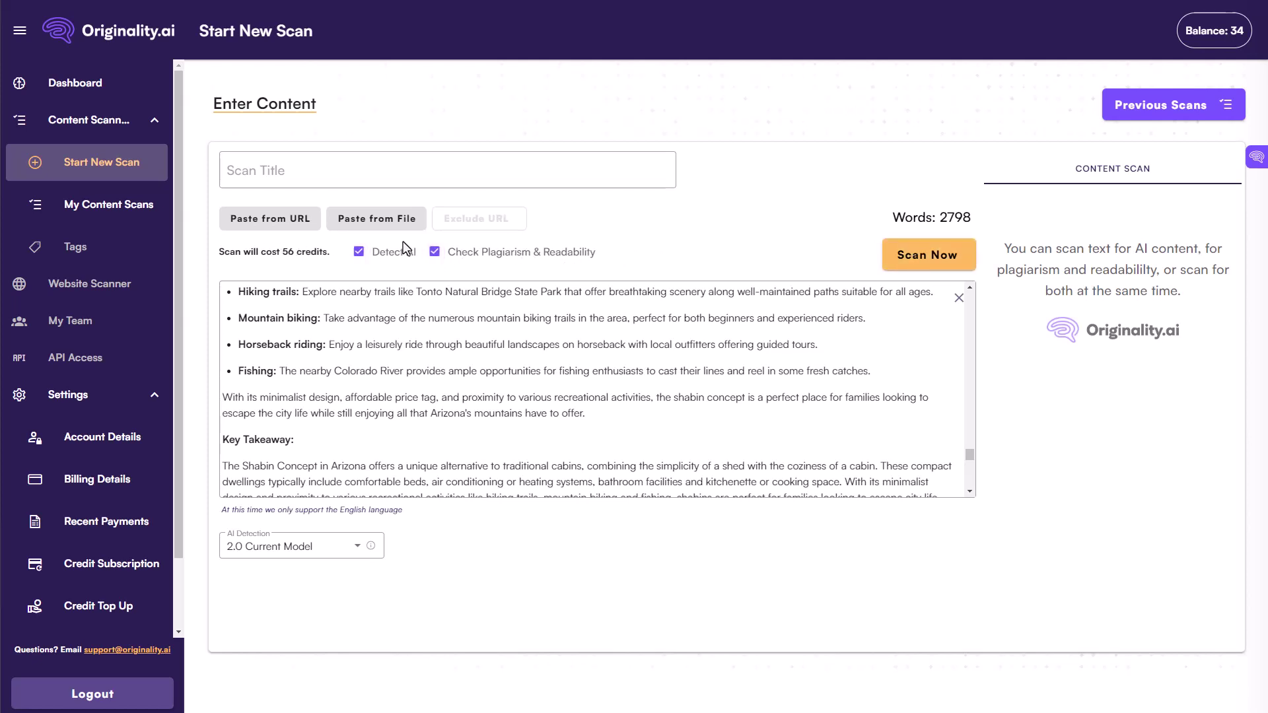
{"action": "left_click", "coordinate": [434, 253]}
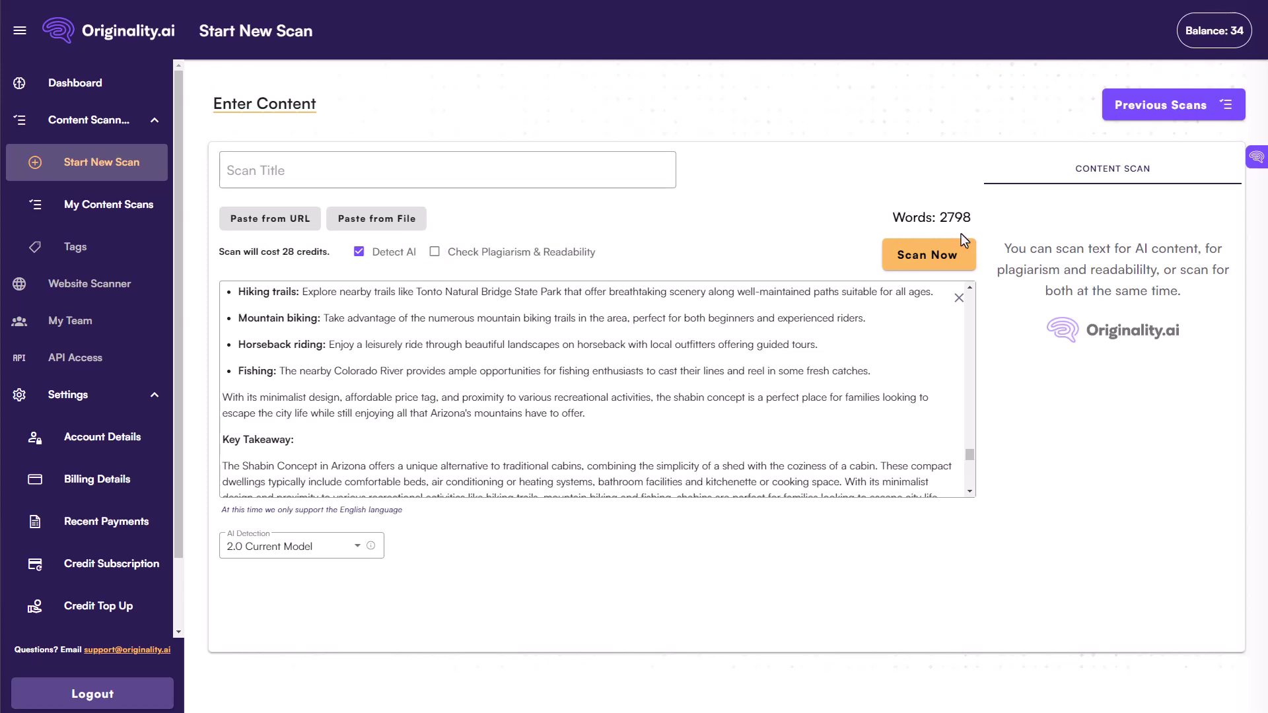
- Trim the article to 954 words and title the scan 'Example'
{"action": "left_click", "coordinate": [670, 436]}
{"action": "key", "text": "ctrl+z"}
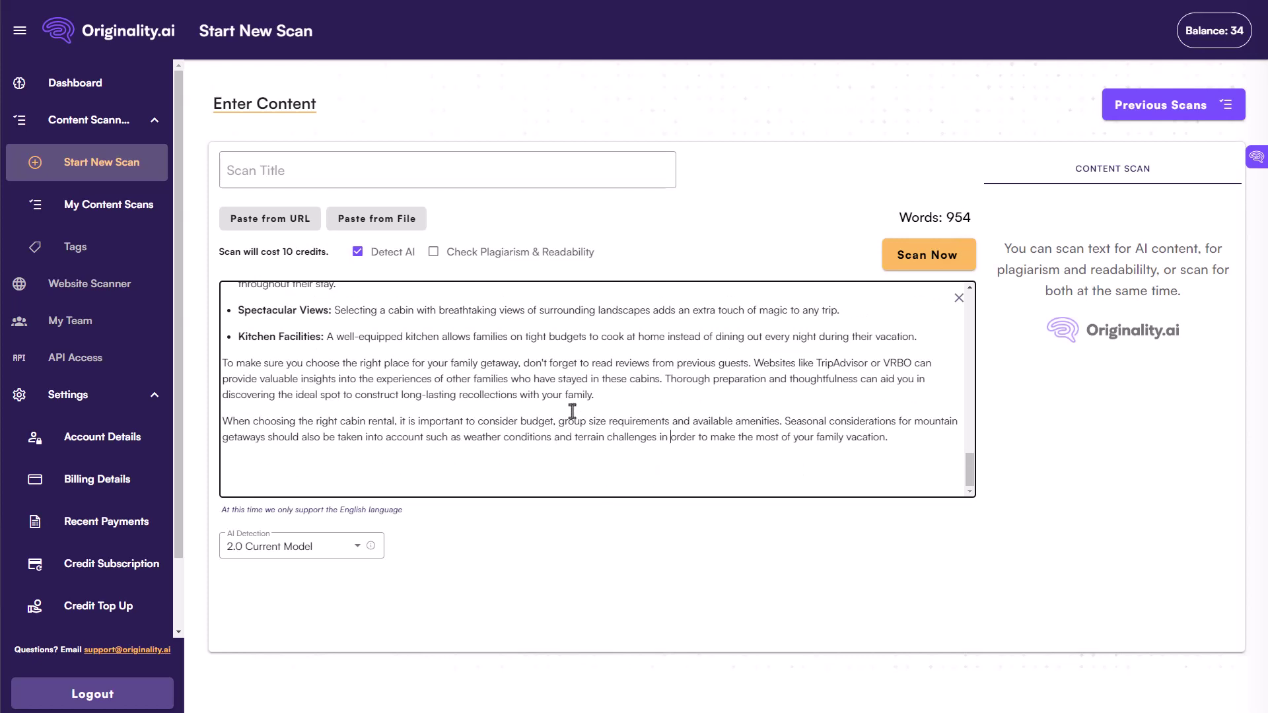
{"action": "left_click", "coordinate": [510, 170]}
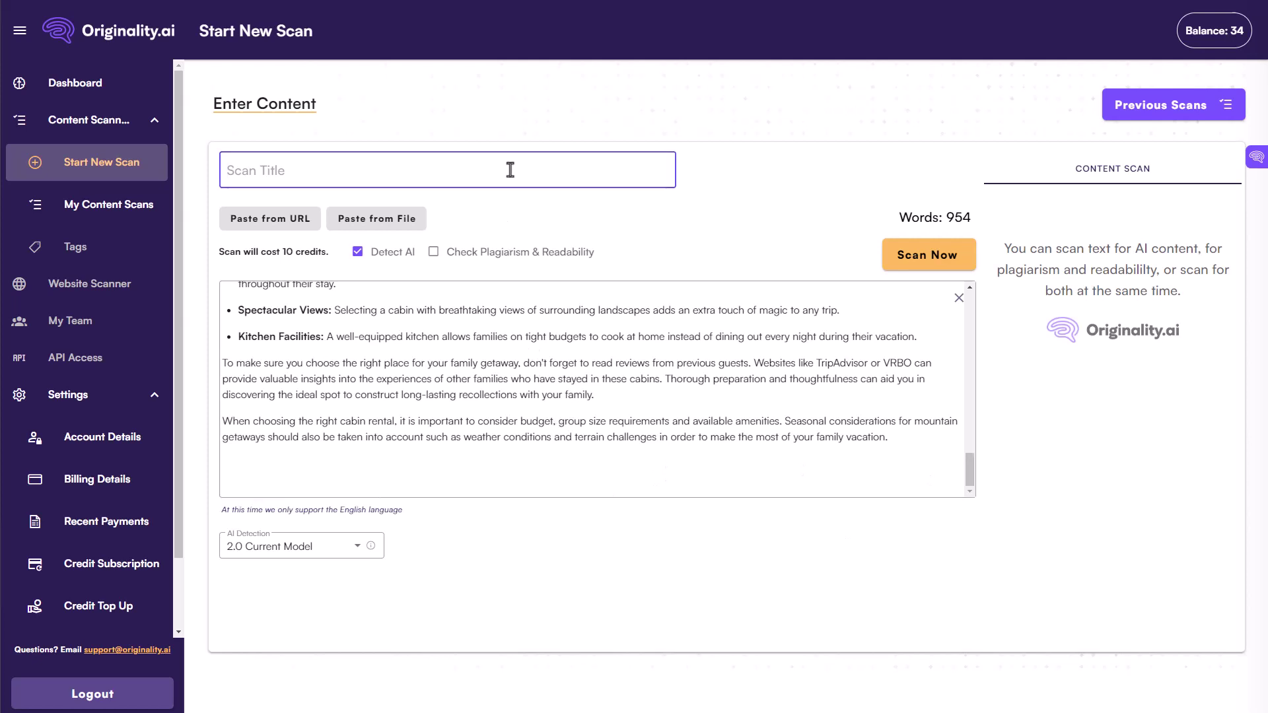
{"action": "type", "text": "Examp"}
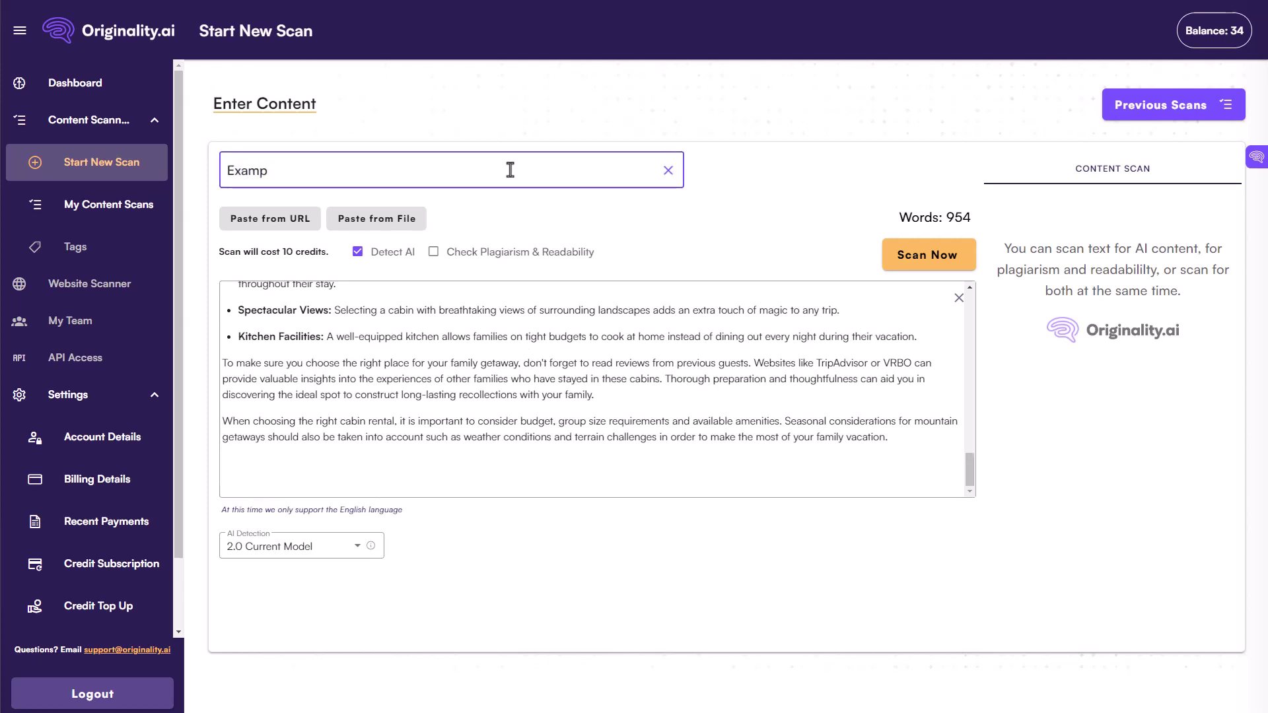
{"action": "type", "text": "le"}
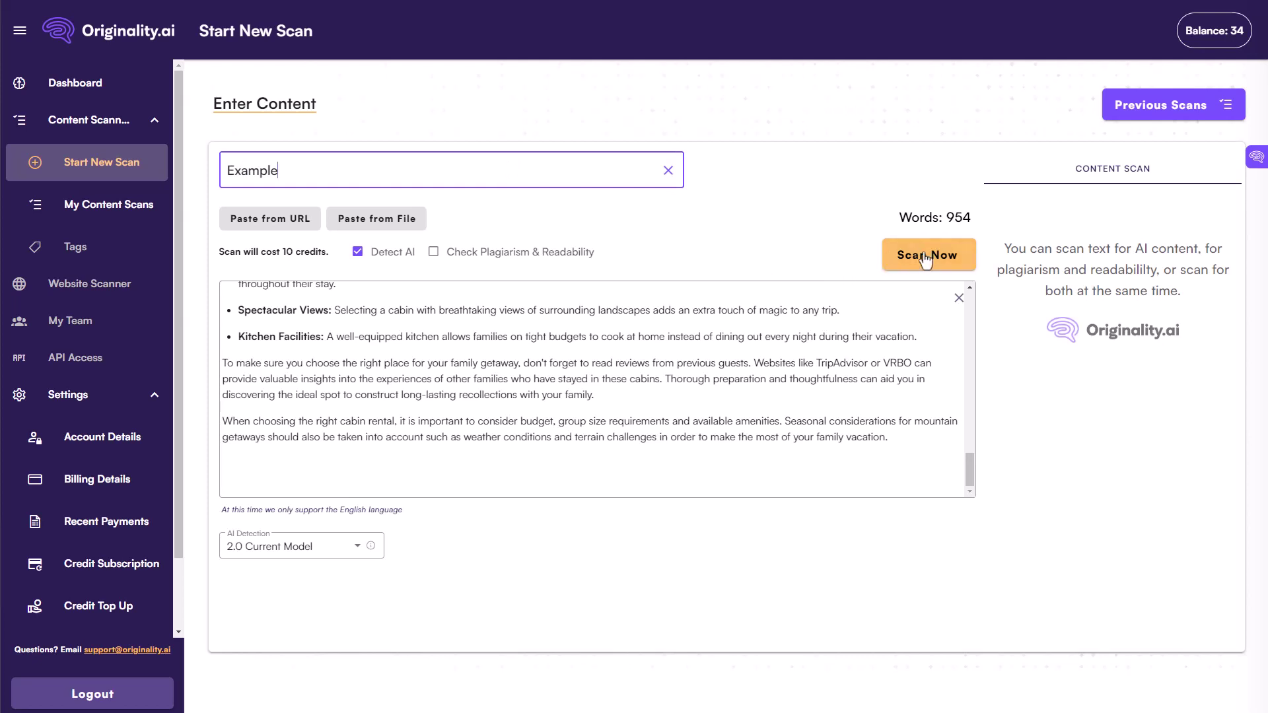
- Run the Example scan and view its plagiarism results: 0% plagiarized, no matched phrases
{"action": "left_click", "coordinate": [434, 252]}
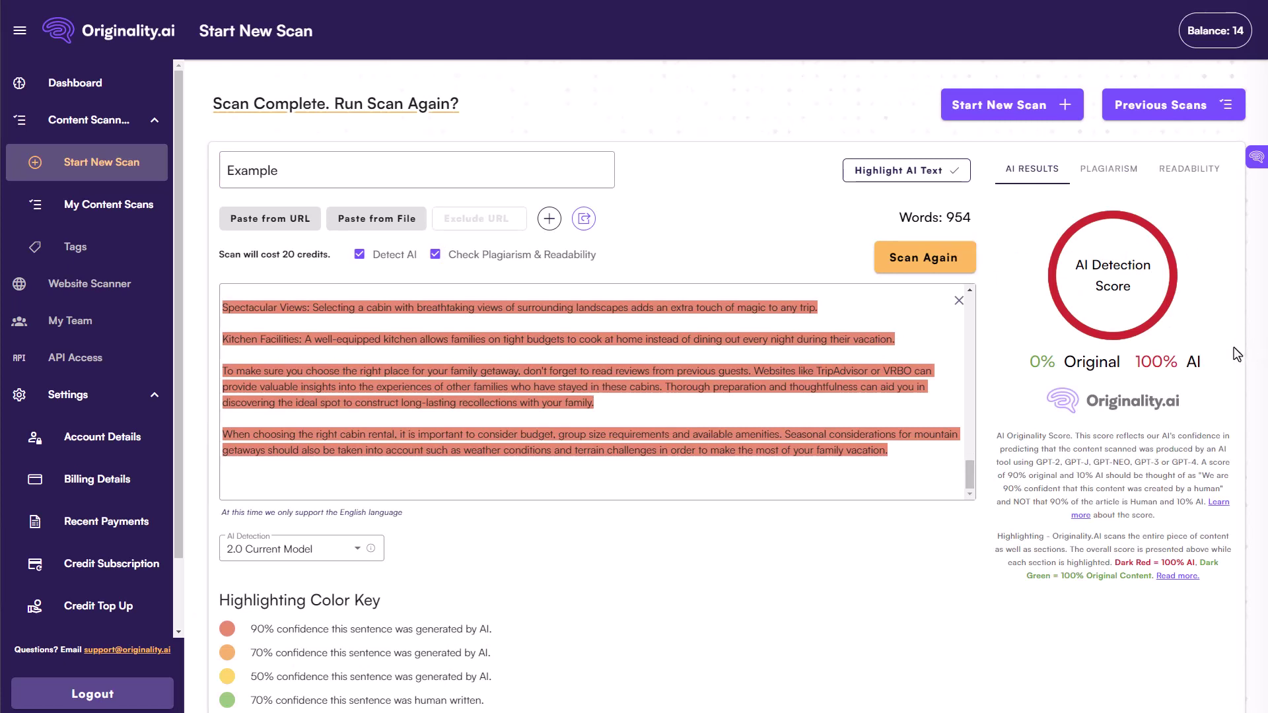
{"action": "left_click", "coordinate": [1117, 180]}
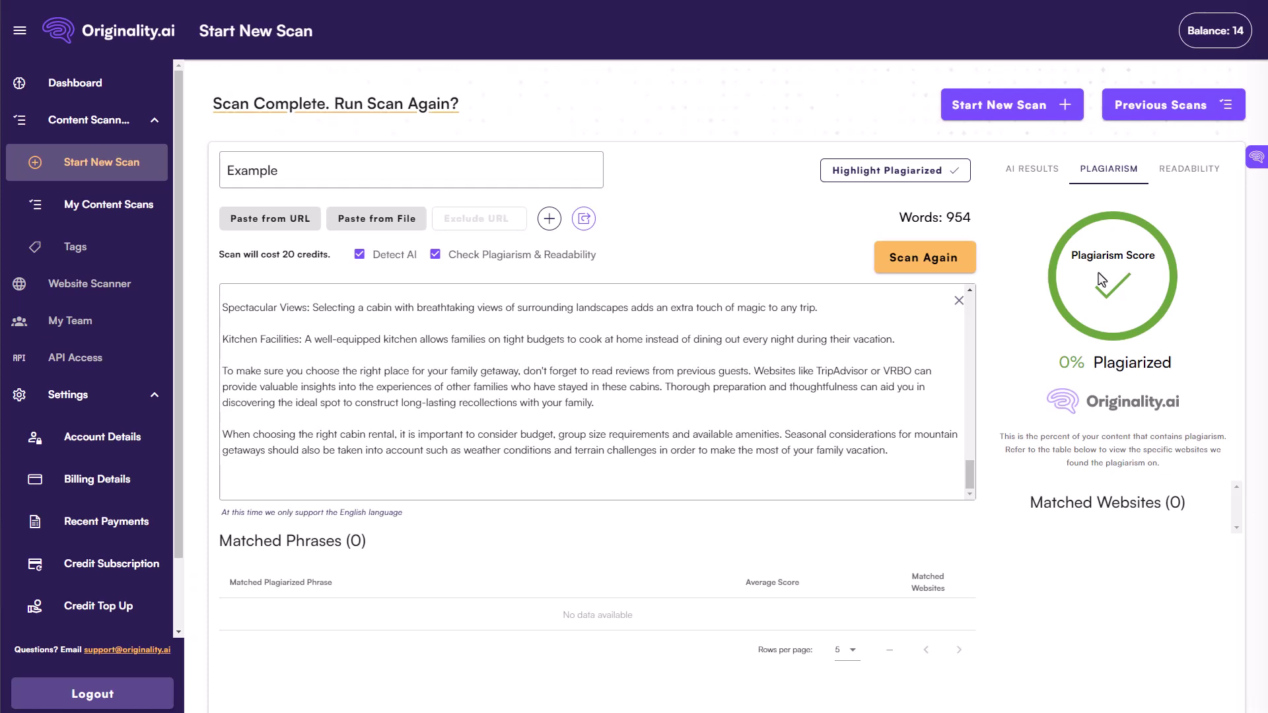
- Show the Example scan's readability results (Flesch-Kincaid 34.2) and review the highlighting colour key
{"action": "left_click", "coordinate": [1199, 178]}
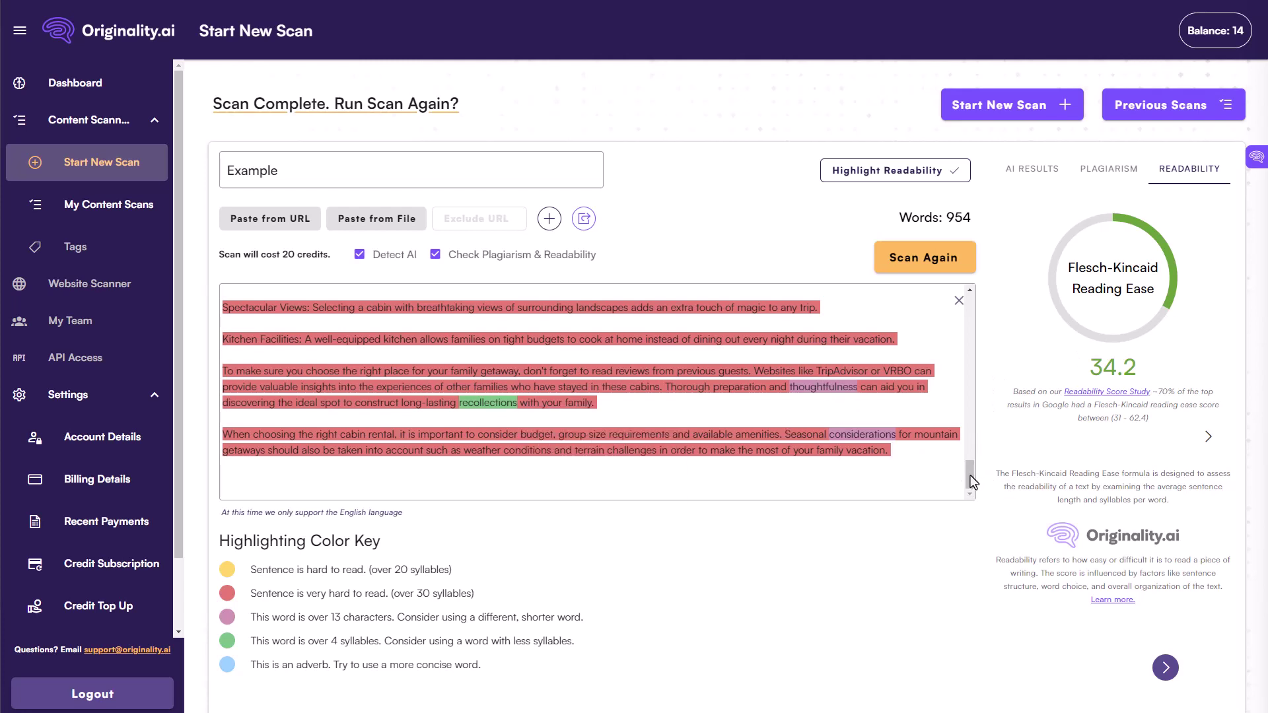
{"action": "mouse_move", "coordinate": [487, 403]}
{"action": "left_click_drag", "start_coordinate": [251, 642], "coordinate": [423, 643]}
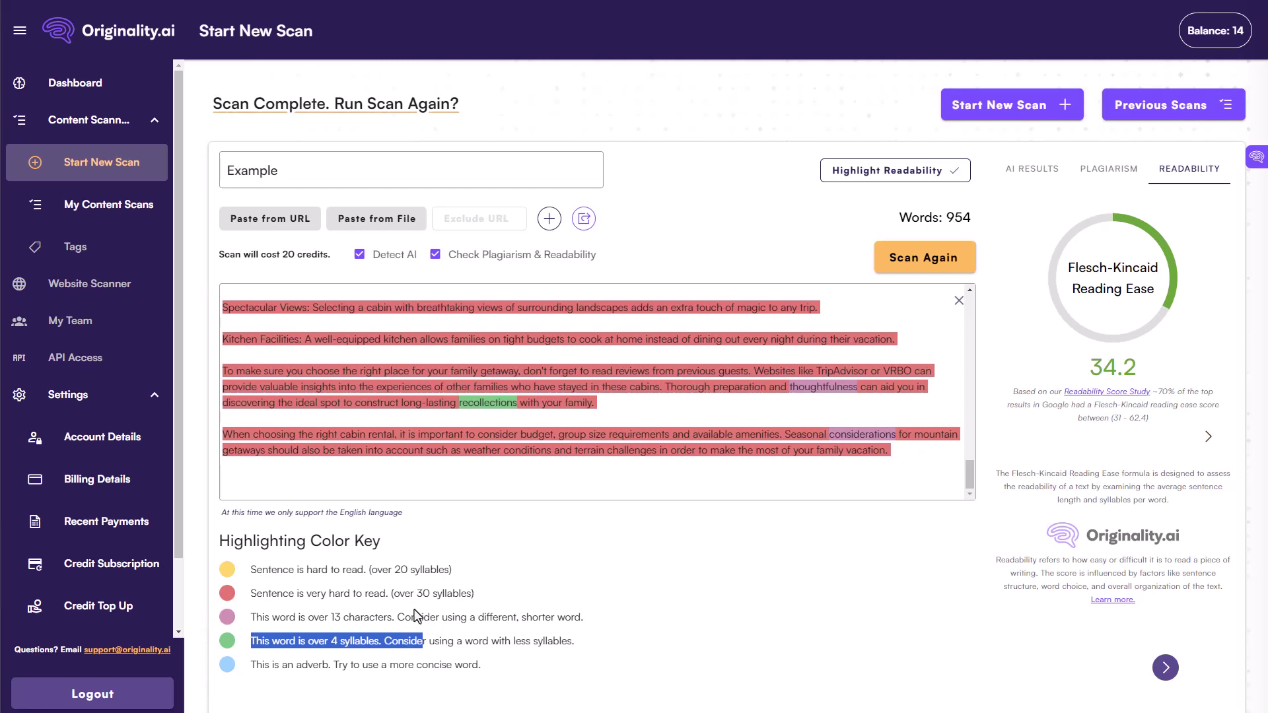
{"action": "mouse_move", "coordinate": [829, 390]}
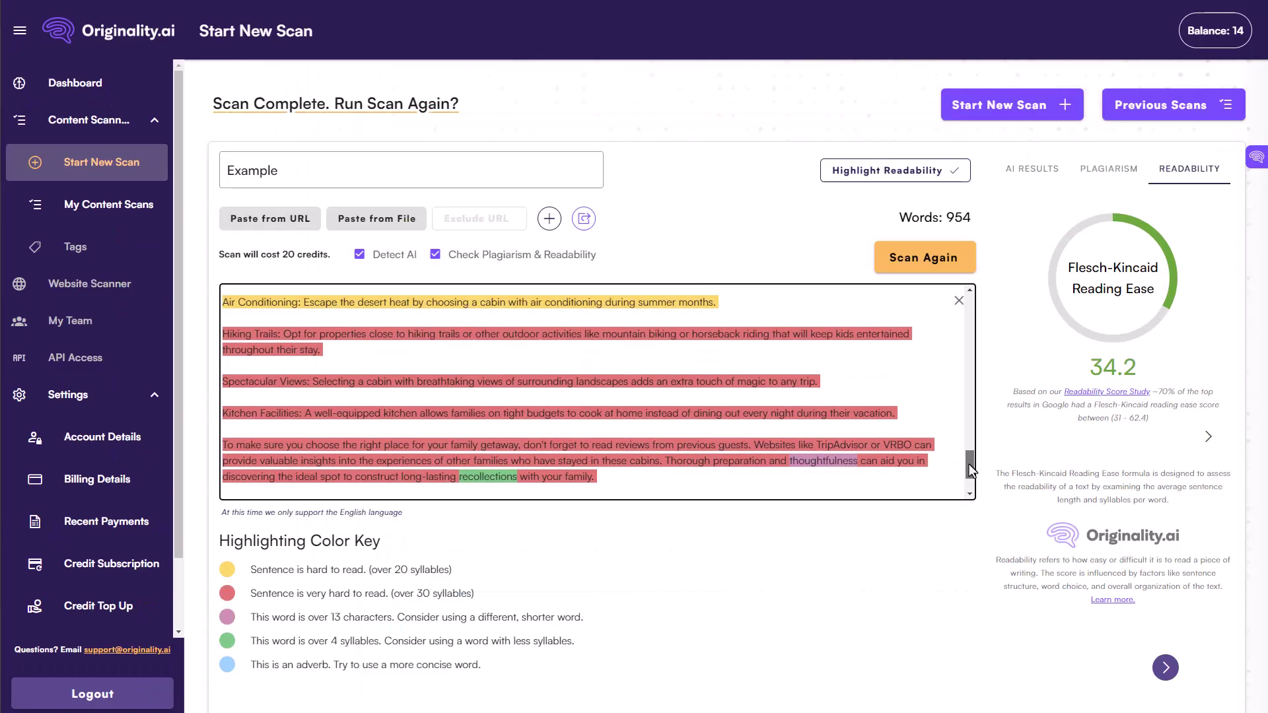
{"action": "left_click_drag", "start_coordinate": [969, 463], "coordinate": [984, 309]}
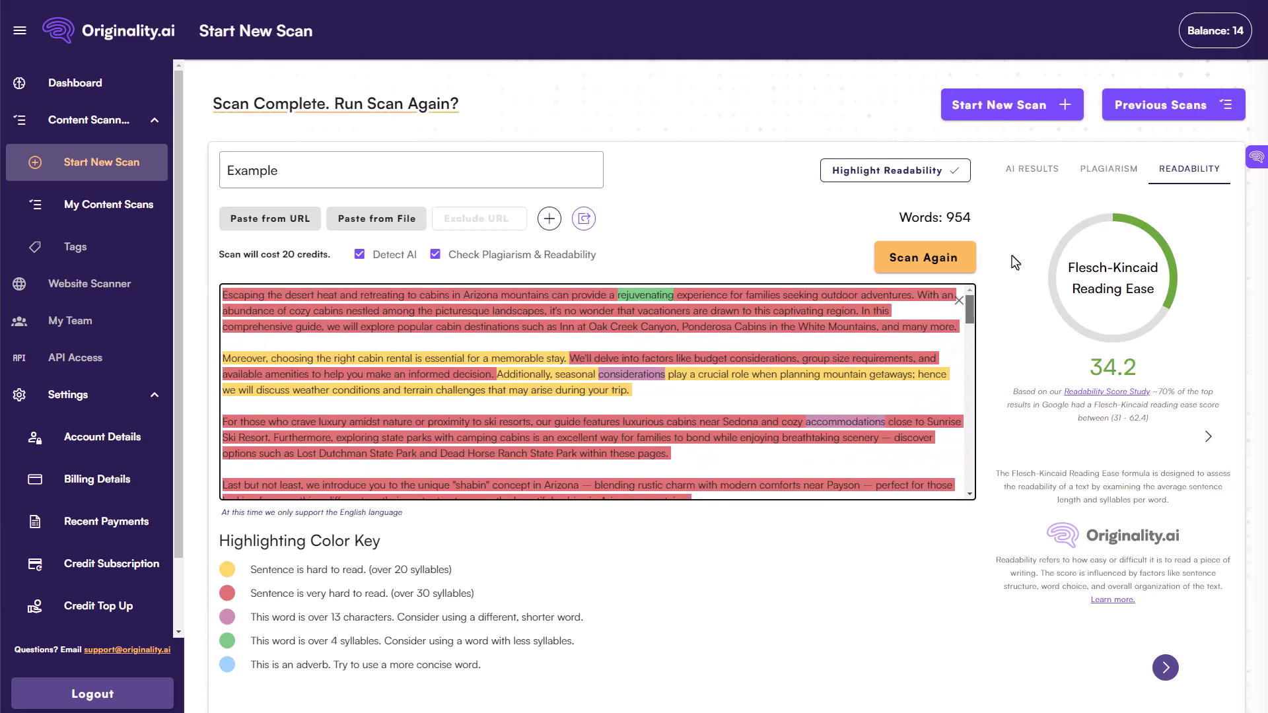
- Open My Content Scans to see Example listed at 100% AI using 20 credits
{"action": "left_click", "coordinate": [119, 227]}
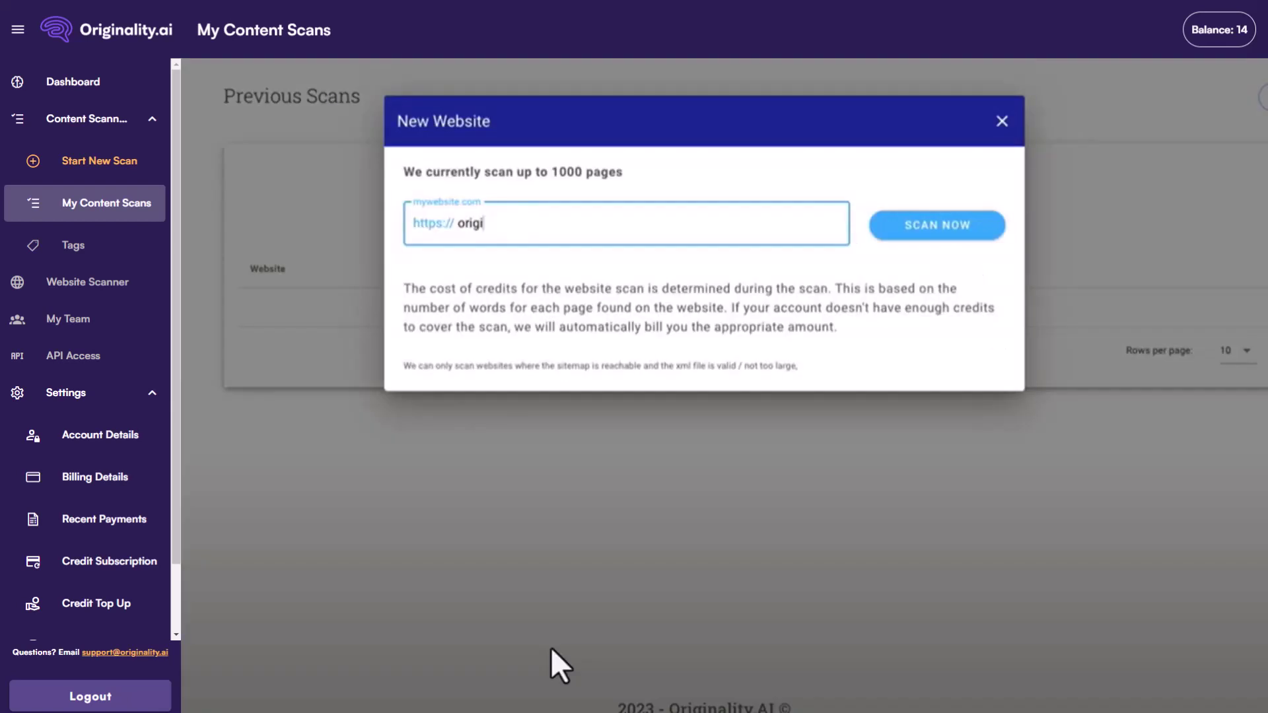
- Enter originality.ai as the website and start its site scan
{"action": "type", "text": "nality.ai"}
{"action": "left_click", "coordinate": [879, 218]}
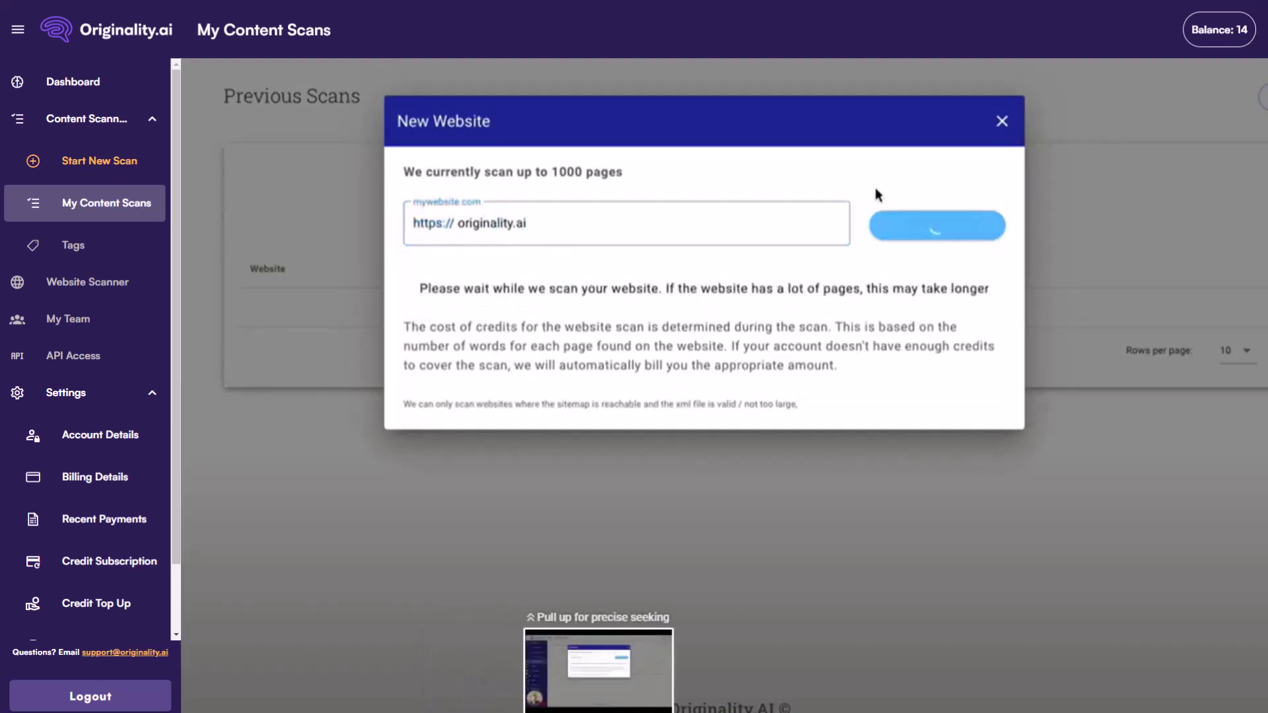